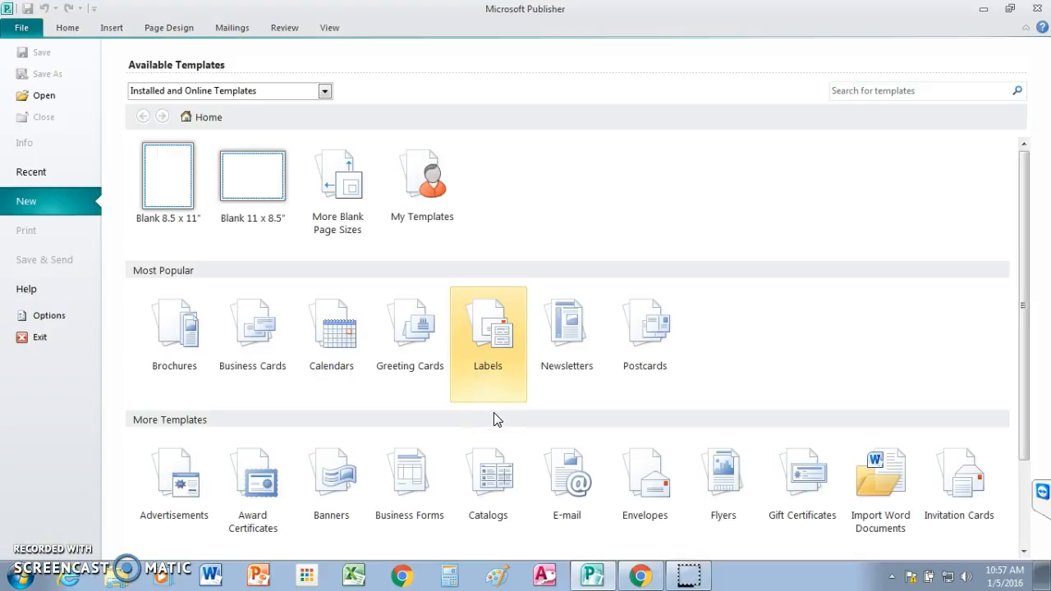
Step: Create a label publication from the Large (Avery 5162) mailing label template
{"action": "left_click", "coordinate": [494, 340]}
{"action": "left_click", "coordinate": [490, 328]}
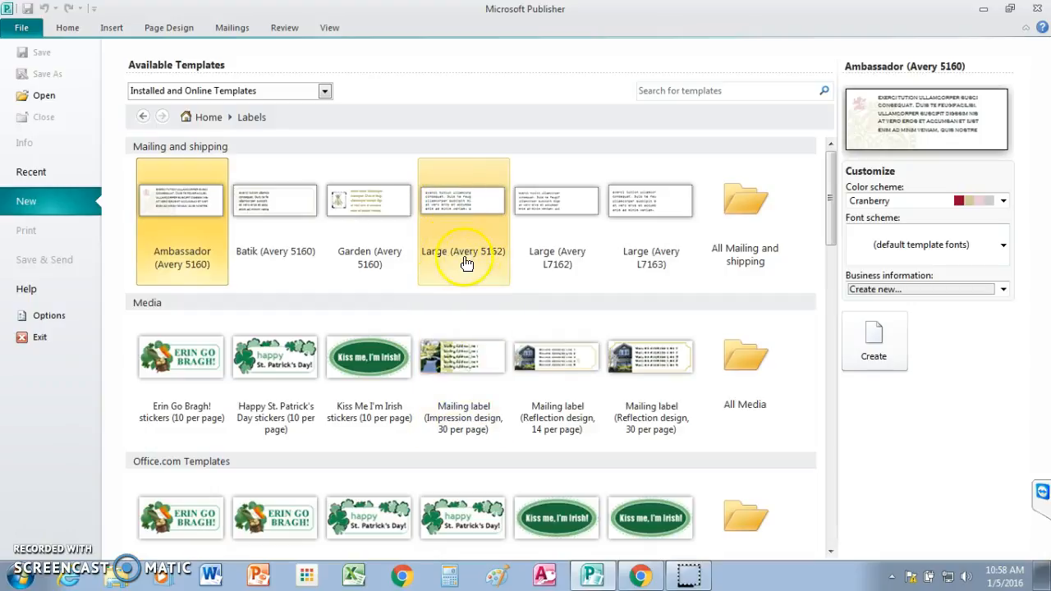
{"action": "left_click", "coordinate": [461, 205]}
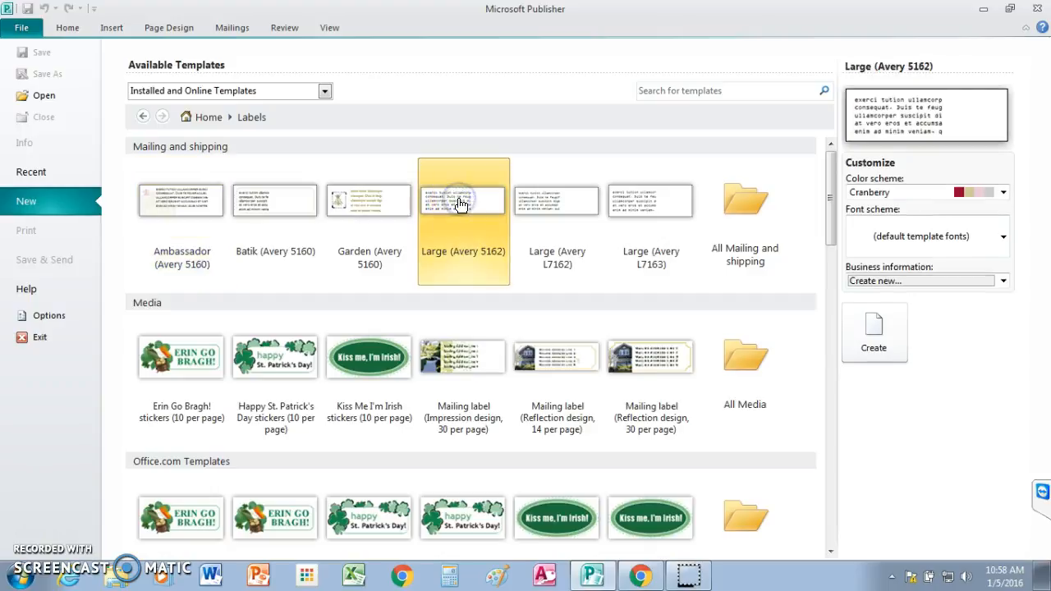
{"action": "double_click", "coordinate": [459, 204]}
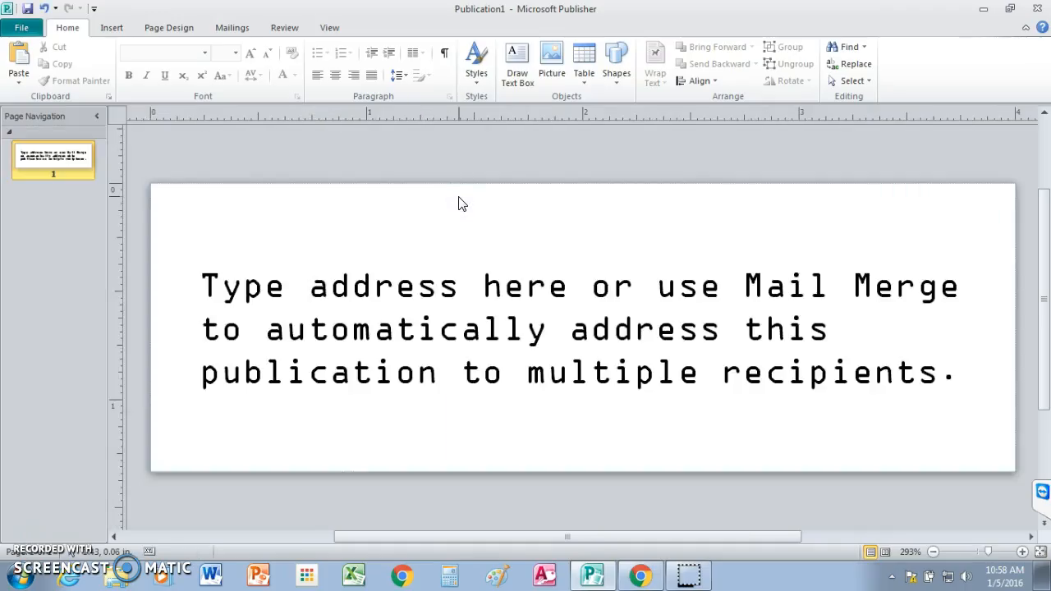
Step: Delete the placeholder address text box from the label
{"action": "left_click", "coordinate": [339, 294]}
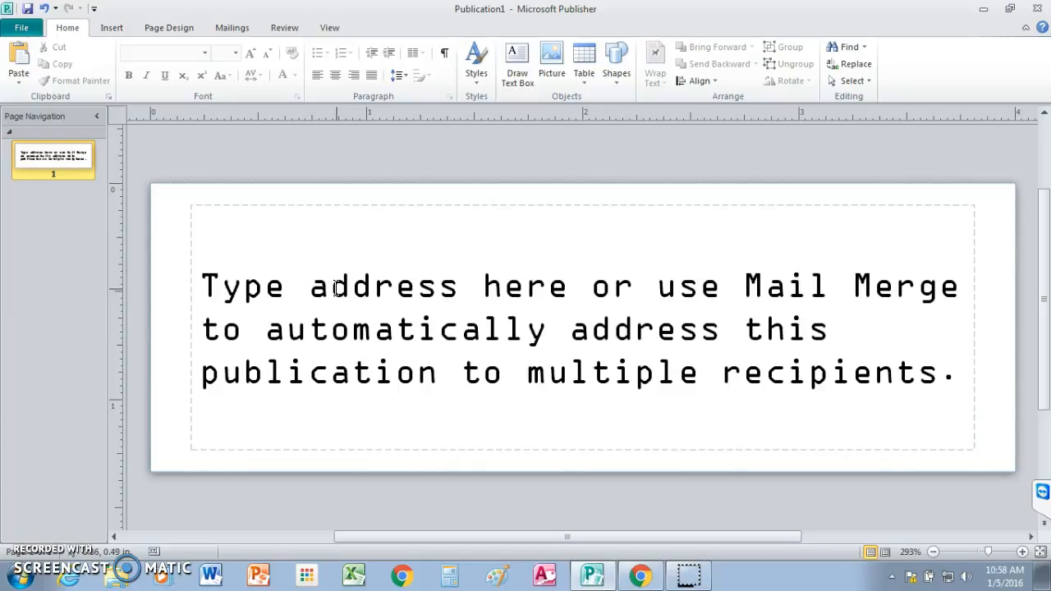
{"action": "left_click", "coordinate": [325, 328]}
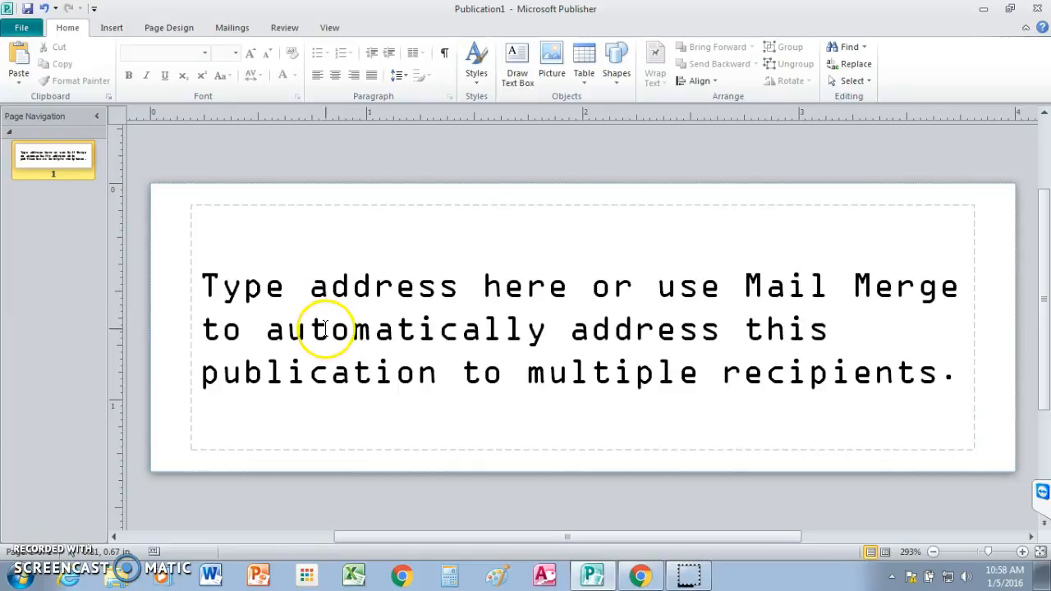
{"action": "left_click", "coordinate": [188, 340]}
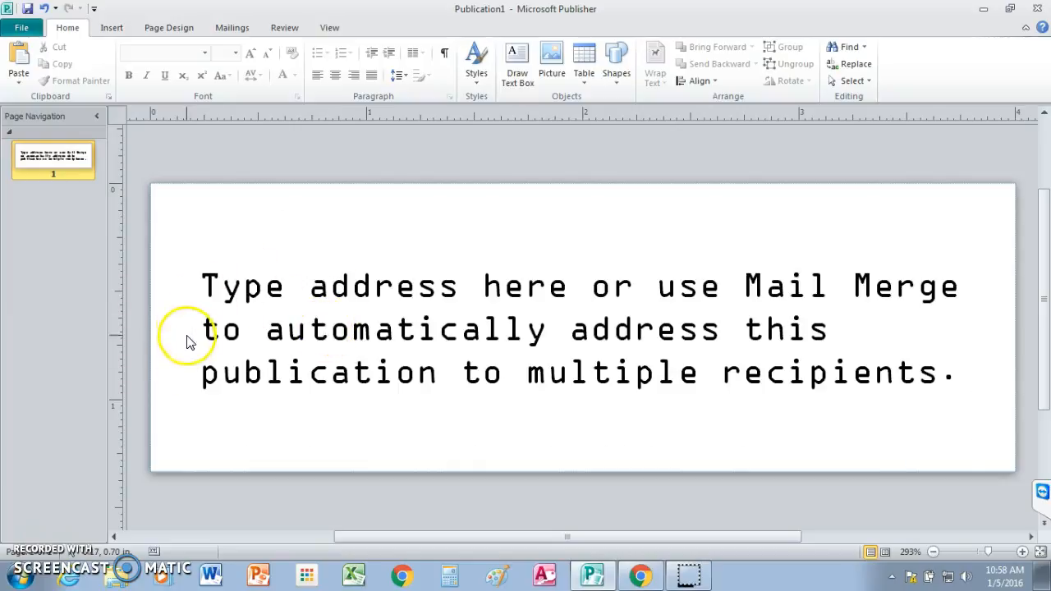
{"action": "left_click", "coordinate": [194, 210]}
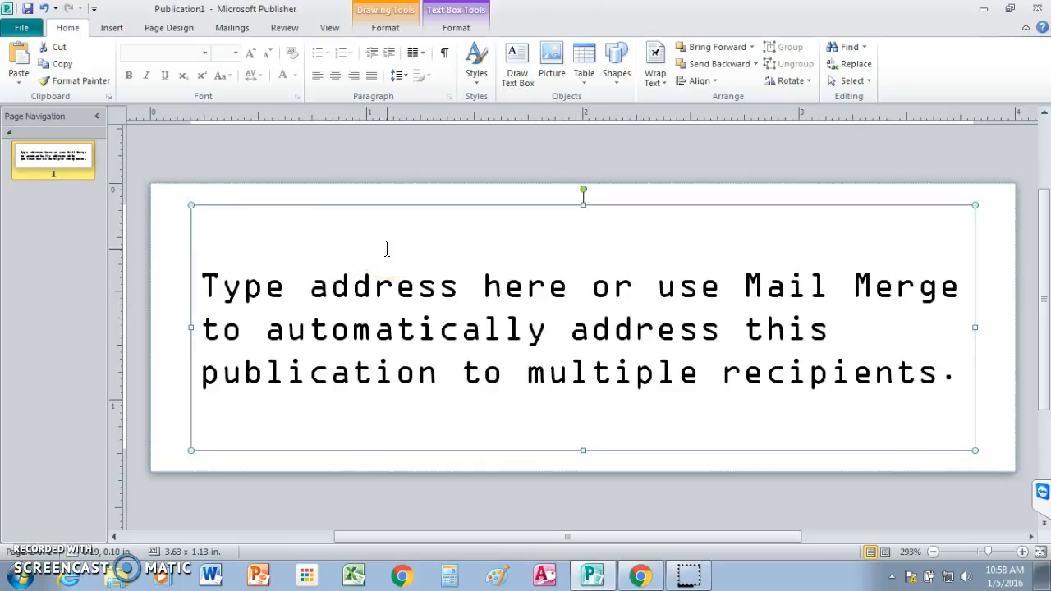
{"action": "key", "text": "Delete"}
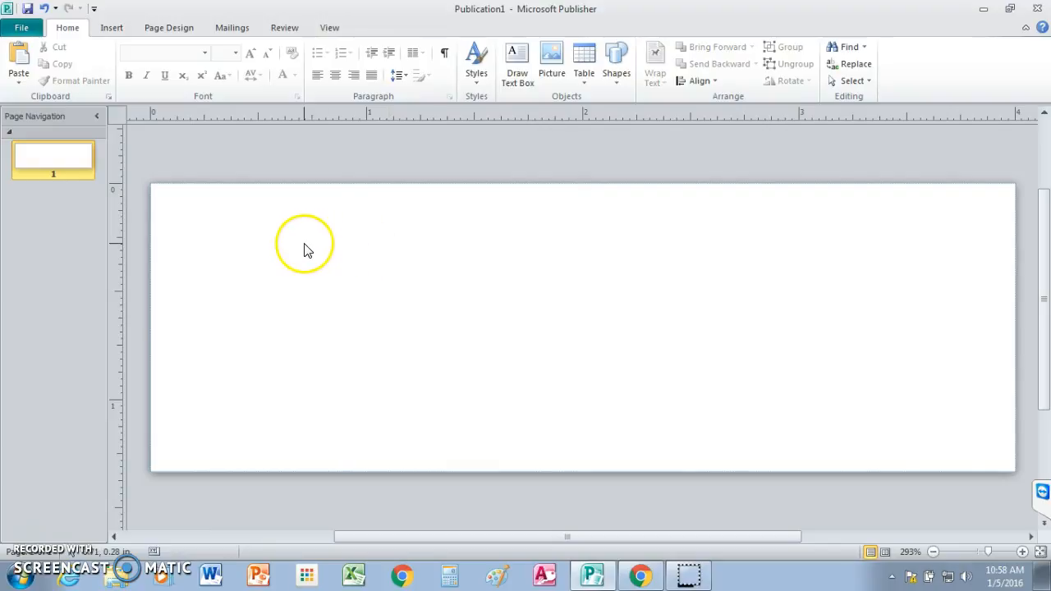
Step: Start a standard mail merge for the blank label, without the step-by-step wizard
{"action": "left_click", "coordinate": [230, 30]}
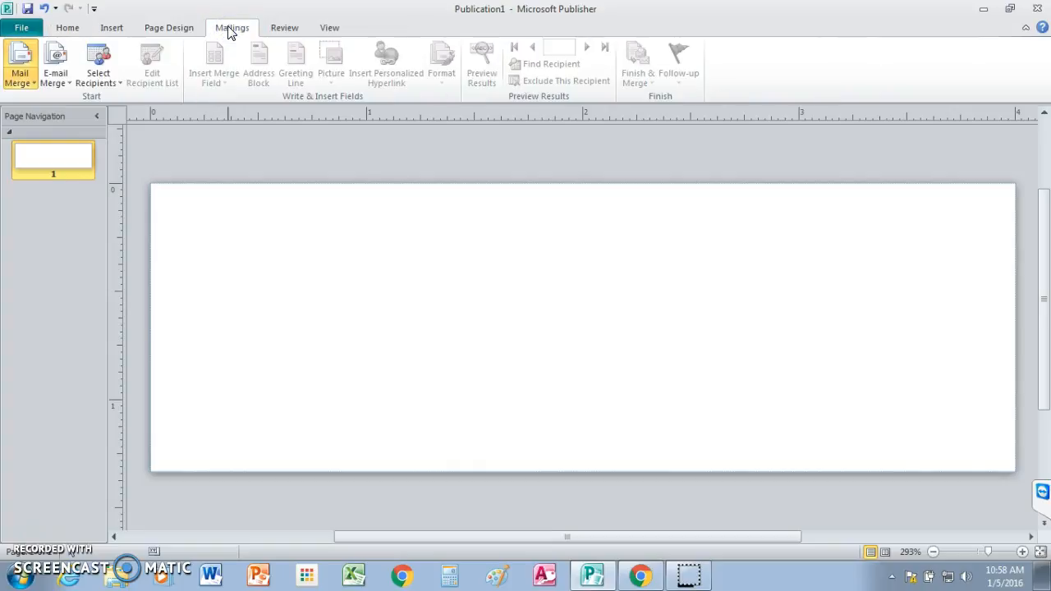
{"action": "left_click", "coordinate": [31, 85]}
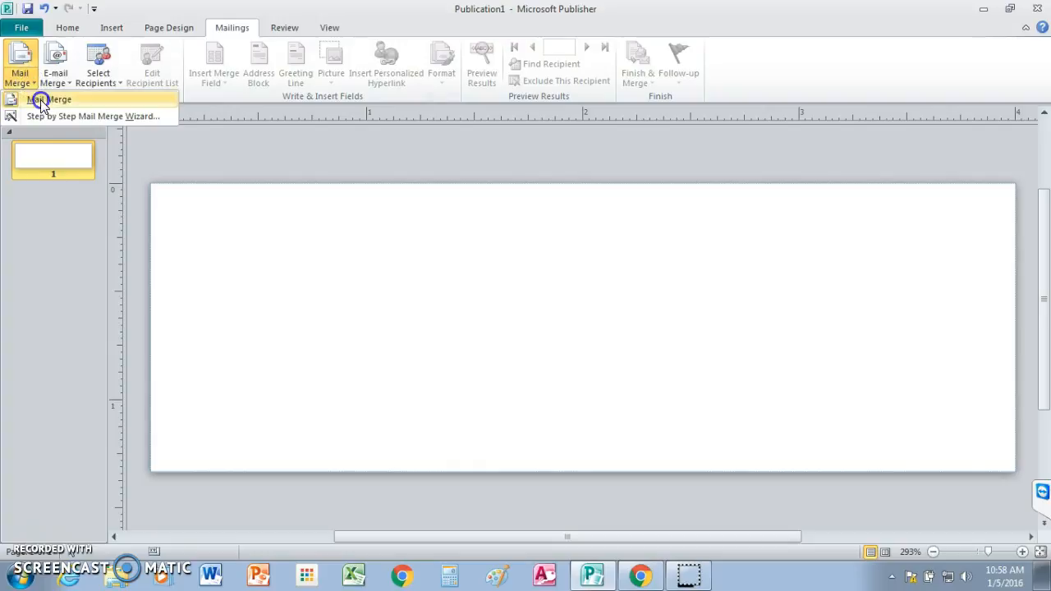
{"action": "left_click", "coordinate": [40, 99]}
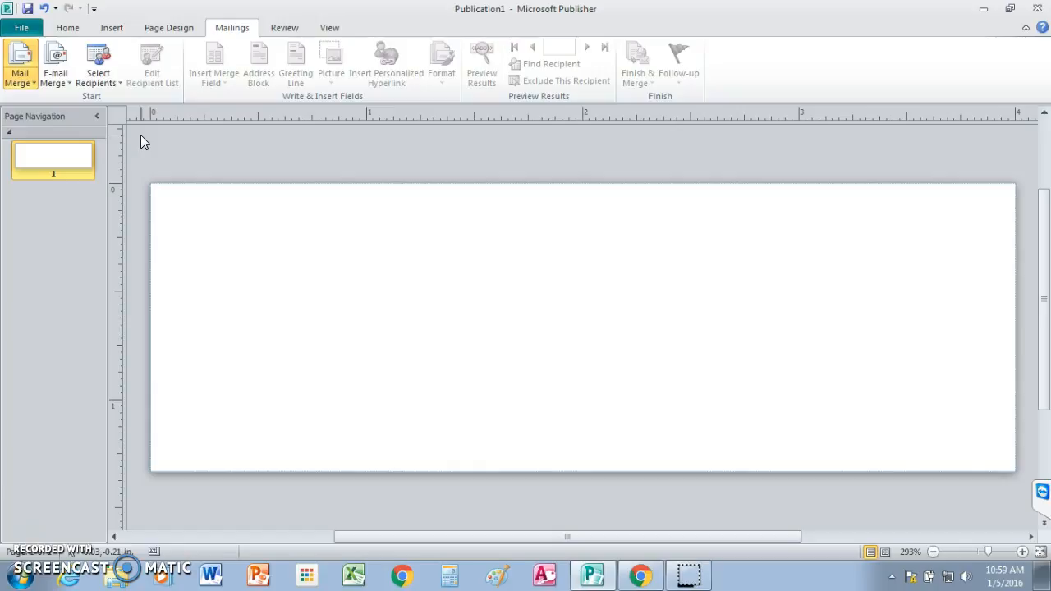
Step: Choose to use an existing recipient list and browse to Google Drive > PCMS 2015-16 > Desktop Publishing
{"action": "left_click", "coordinate": [118, 83]}
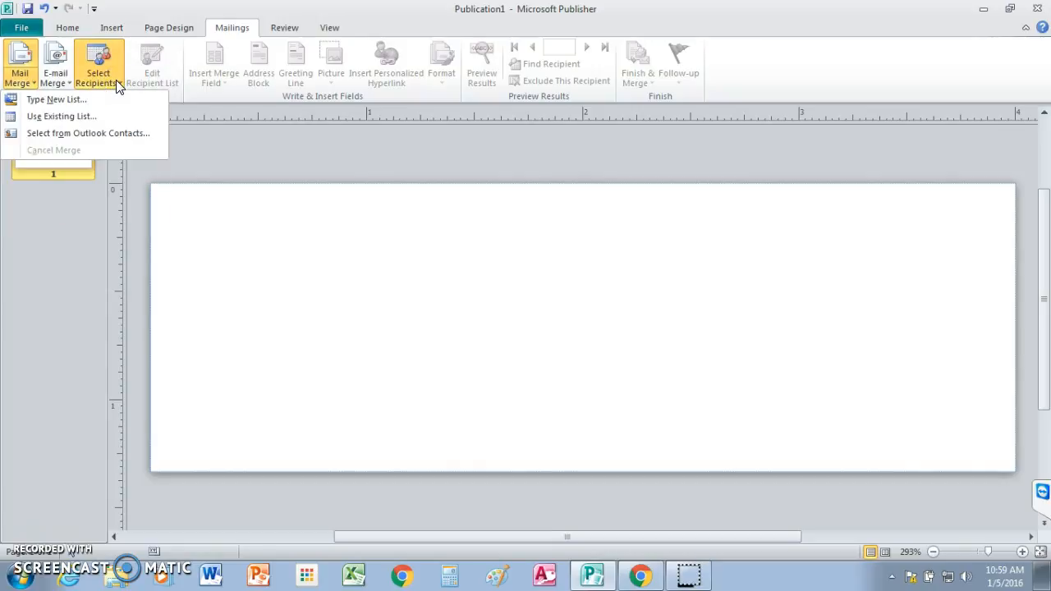
{"action": "left_click", "coordinate": [69, 116]}
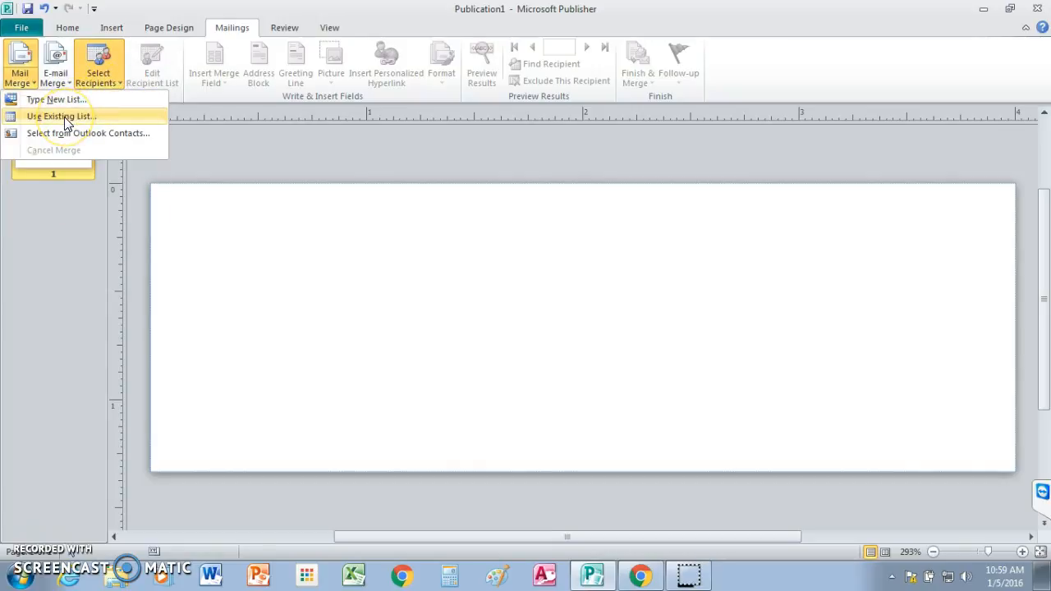
{"action": "left_click", "coordinate": [119, 169]}
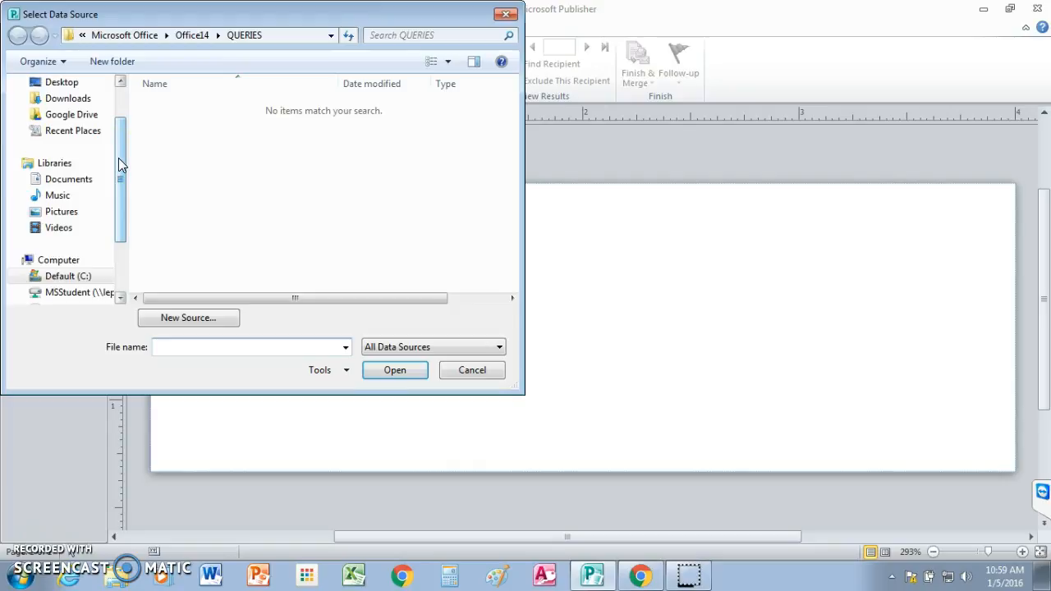
{"action": "left_click", "coordinate": [79, 121]}
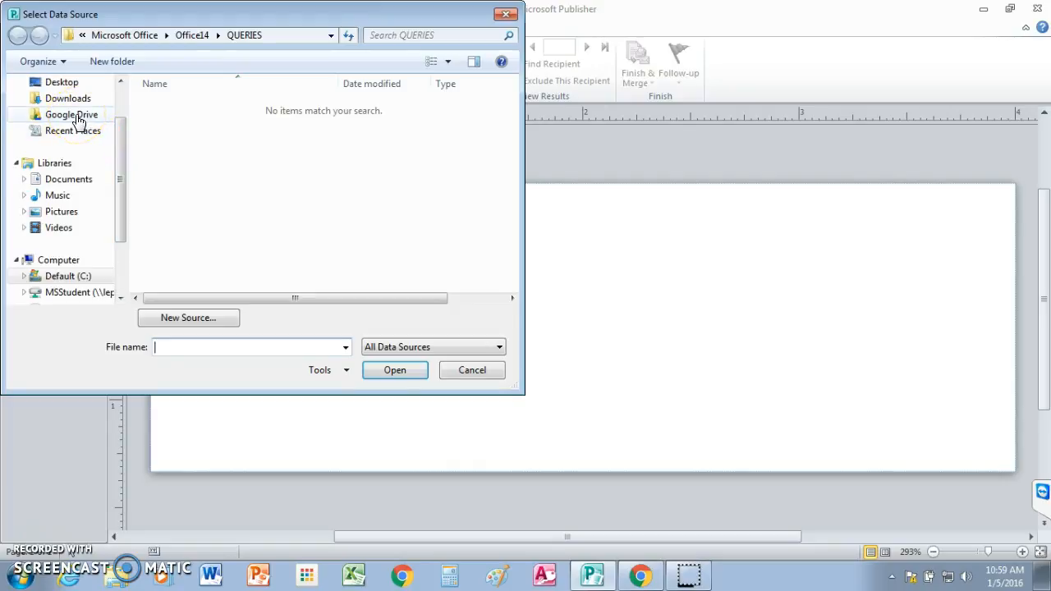
{"action": "left_click", "coordinate": [78, 117]}
{"action": "left_click_drag", "start_coordinate": [513, 121], "coordinate": [517, 216]}
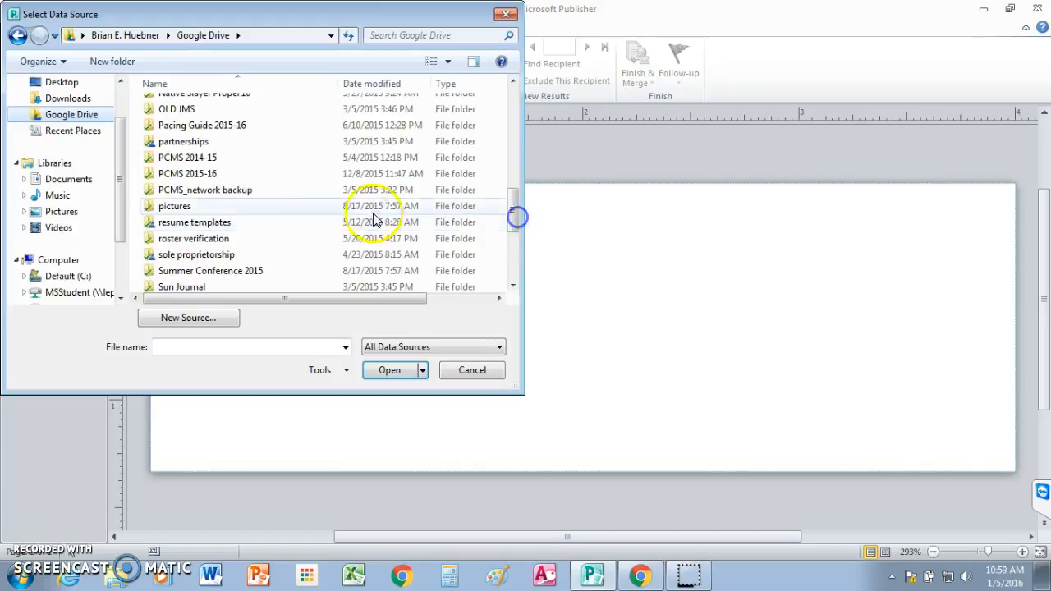
{"action": "double_click", "coordinate": [205, 173]}
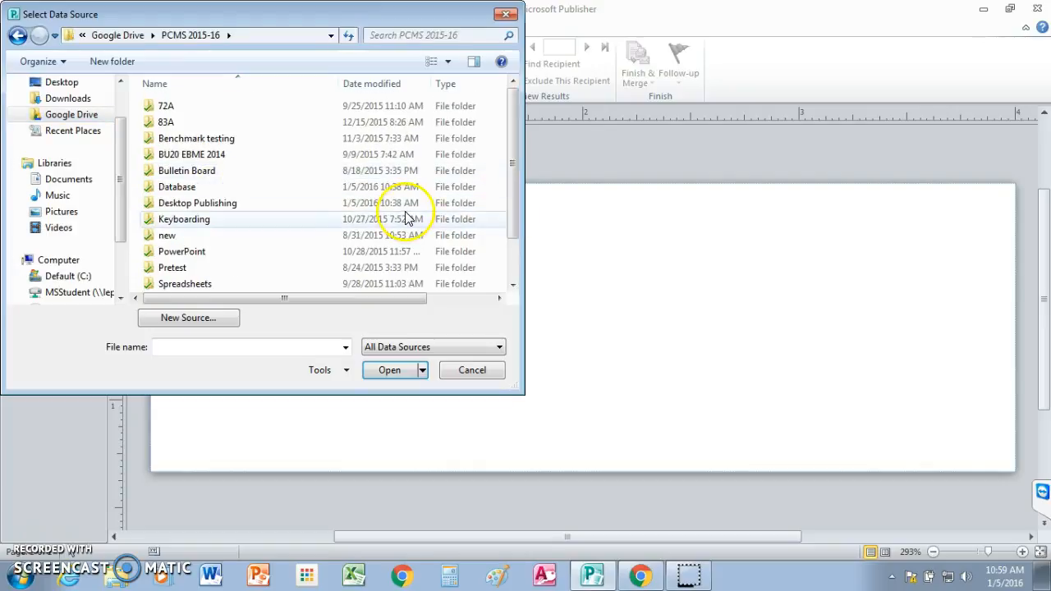
{"action": "left_click", "coordinate": [176, 204]}
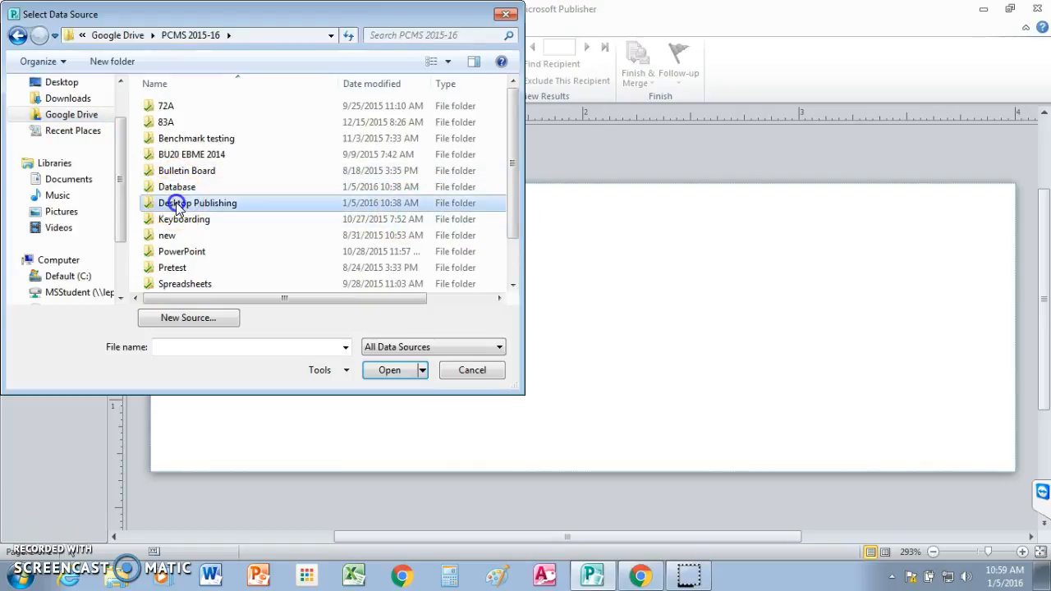
{"action": "double_click", "coordinate": [176, 205]}
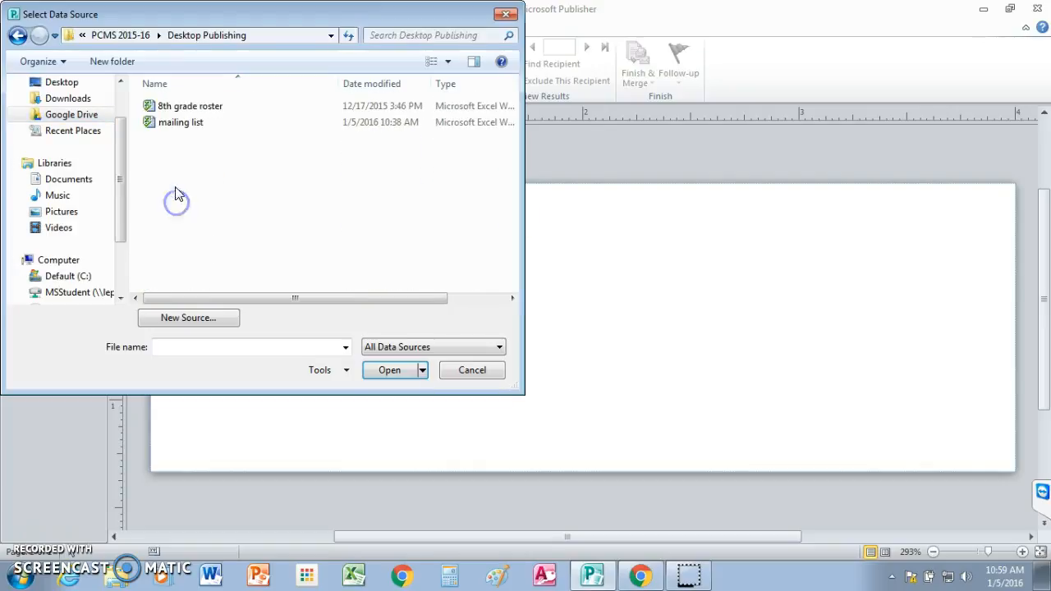
Step: Load the Customers$ table from the mailing list workbook and accept all its recipients
{"action": "double_click", "coordinate": [173, 124]}
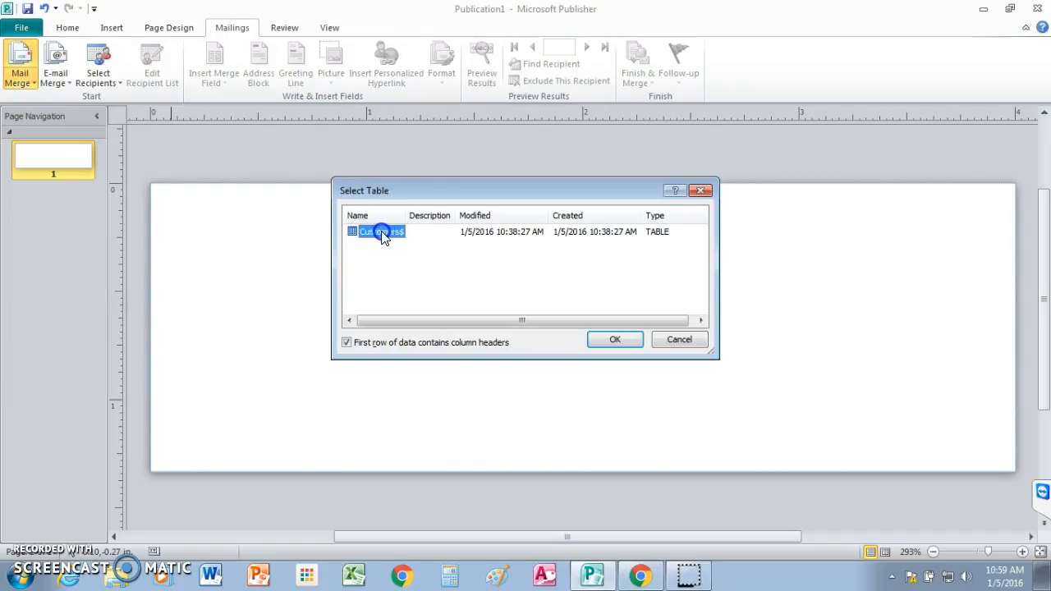
{"action": "left_click", "coordinate": [615, 339]}
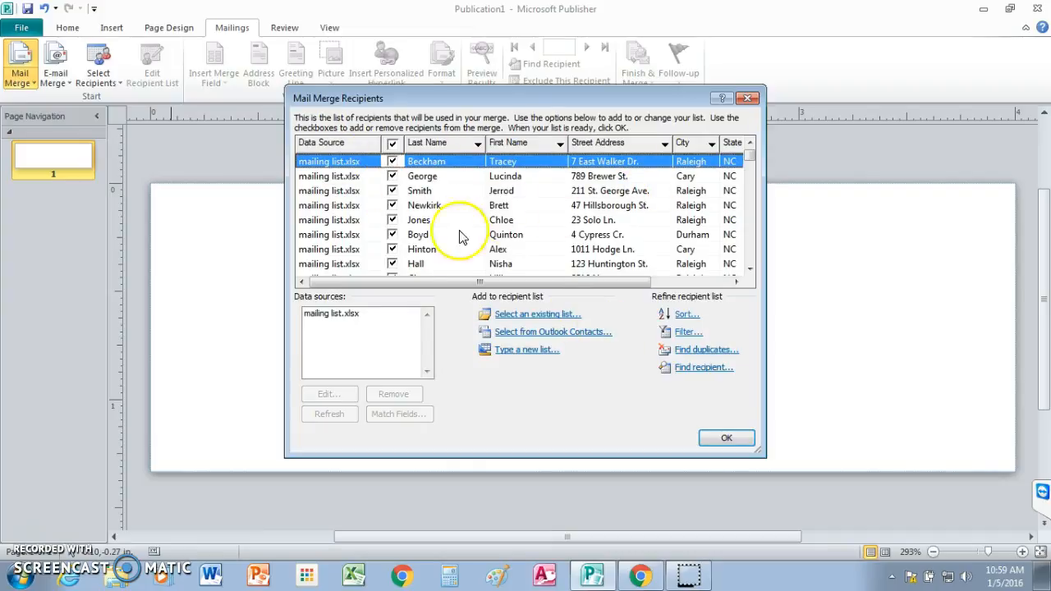
{"action": "left_click", "coordinate": [725, 441]}
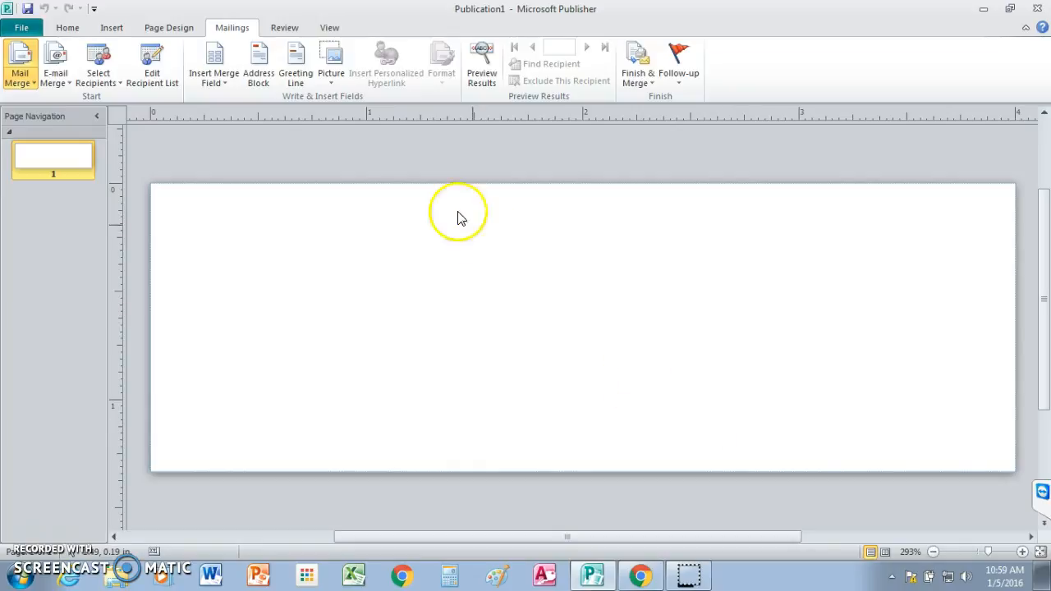
Step: Insert the First Name merge field and widen its text box across the label to about 3.64 in
{"action": "left_click", "coordinate": [228, 86]}
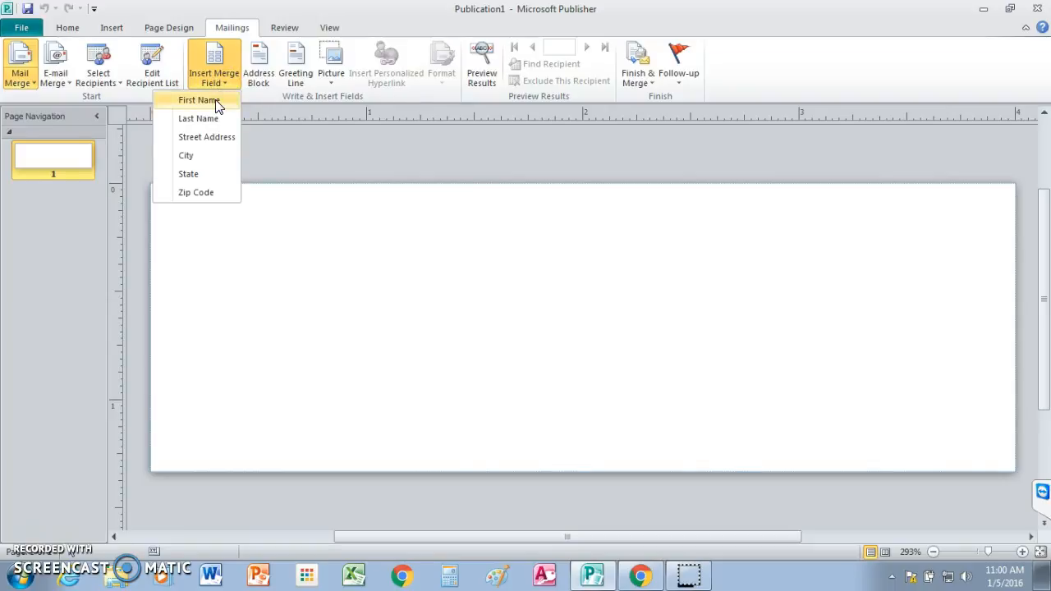
{"action": "left_click", "coordinate": [216, 102]}
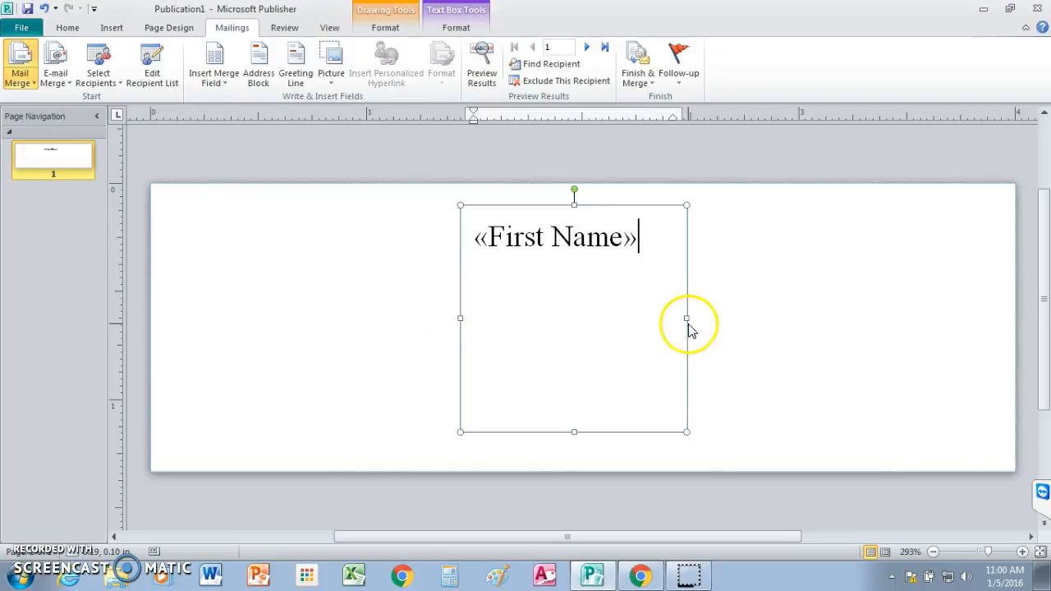
{"action": "left_click_drag", "start_coordinate": [687, 320], "coordinate": [976, 327]}
{"action": "left_click_drag", "start_coordinate": [463, 320], "coordinate": [179, 321]}
Step: Insert the Last Name merge field after First Name, separated by a space
{"action": "left_click", "coordinate": [279, 336]}
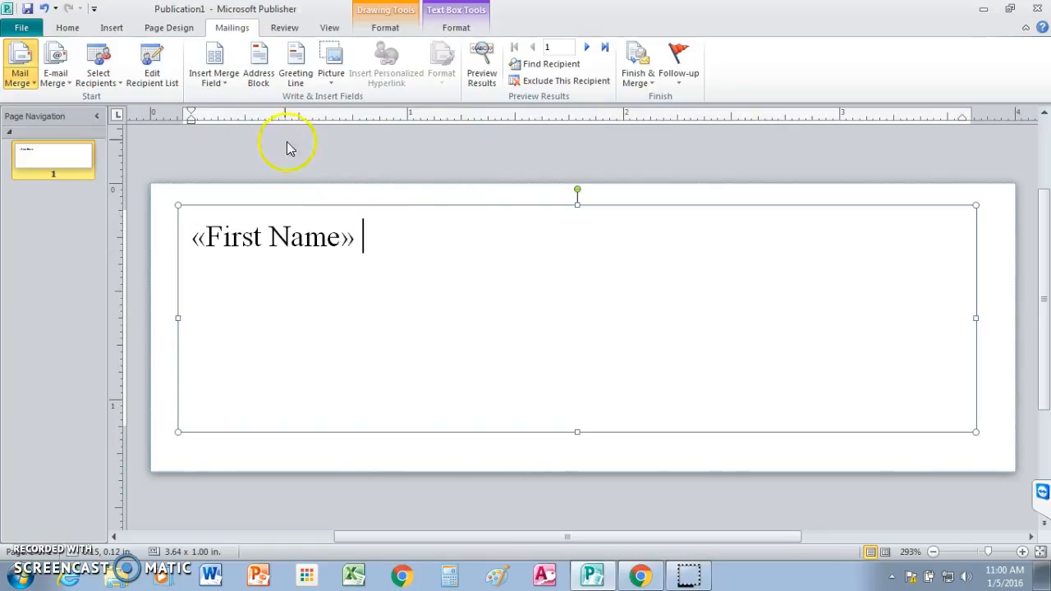
{"action": "left_click", "coordinate": [227, 83]}
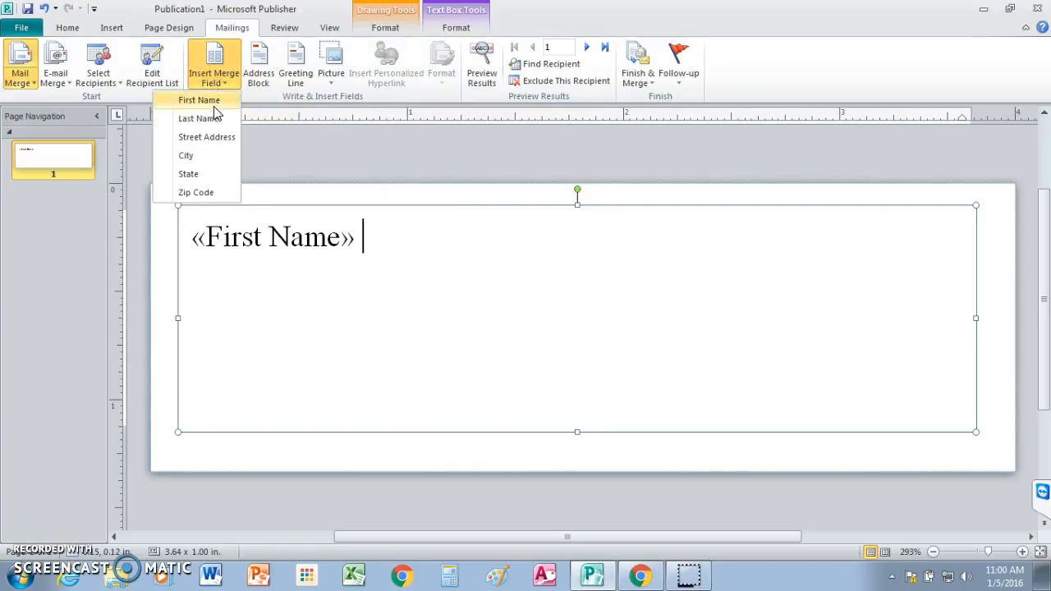
{"action": "left_click", "coordinate": [210, 120]}
{"action": "left_click", "coordinate": [210, 120]}
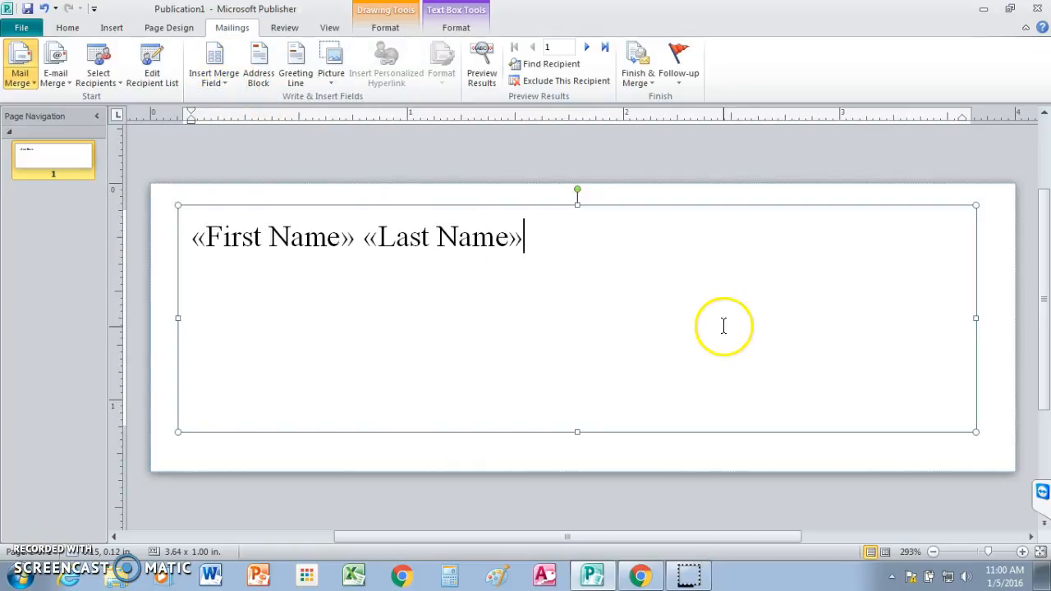
Step: Add a second line to the label containing the Street Address merge field
{"action": "key", "text": "Return"}
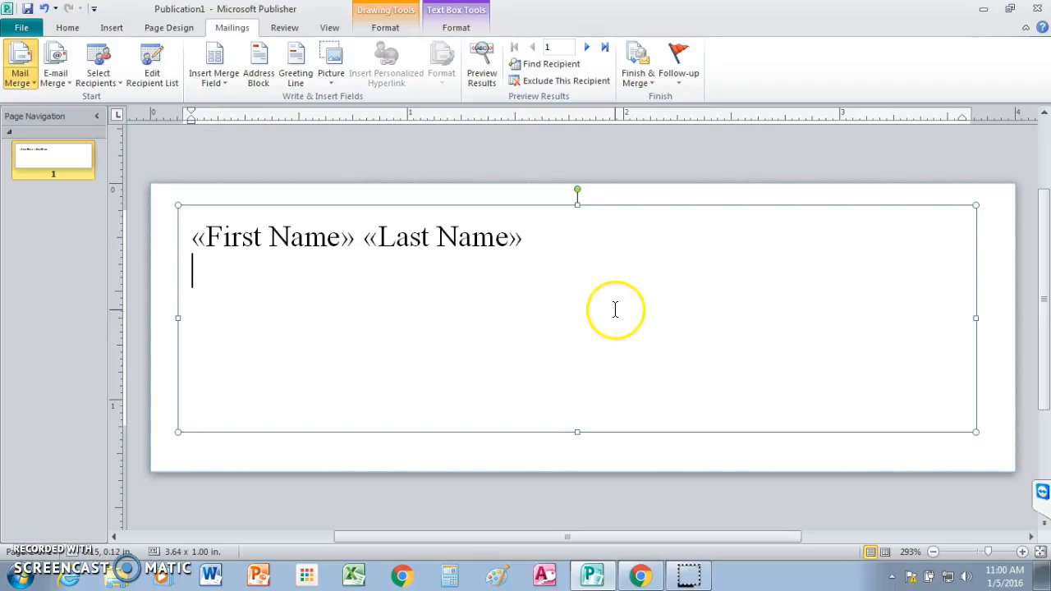
{"action": "left_click", "coordinate": [232, 89]}
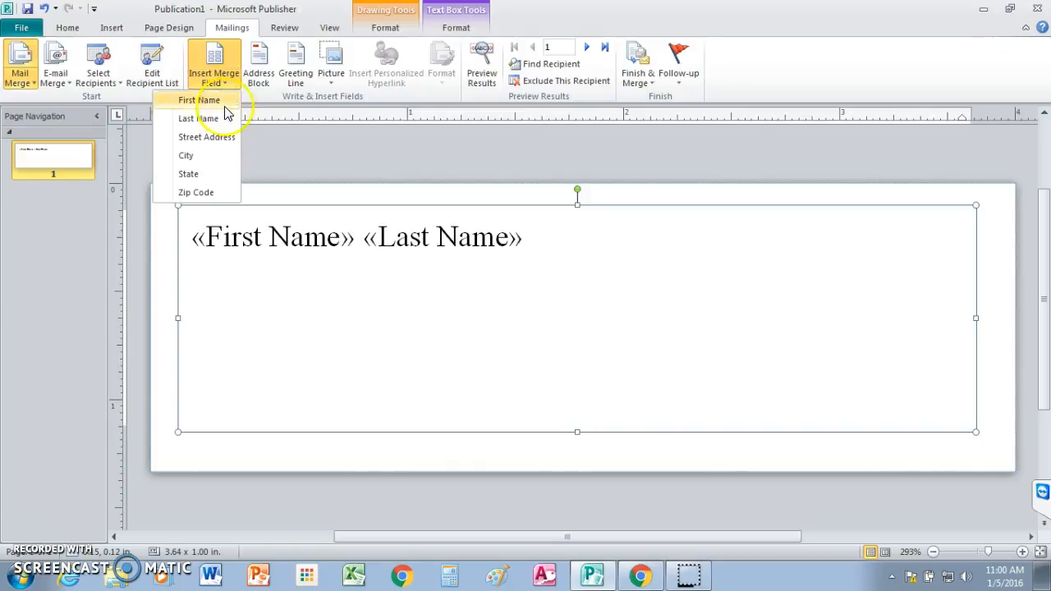
{"action": "left_click", "coordinate": [220, 138]}
{"action": "left_click", "coordinate": [588, 327]}
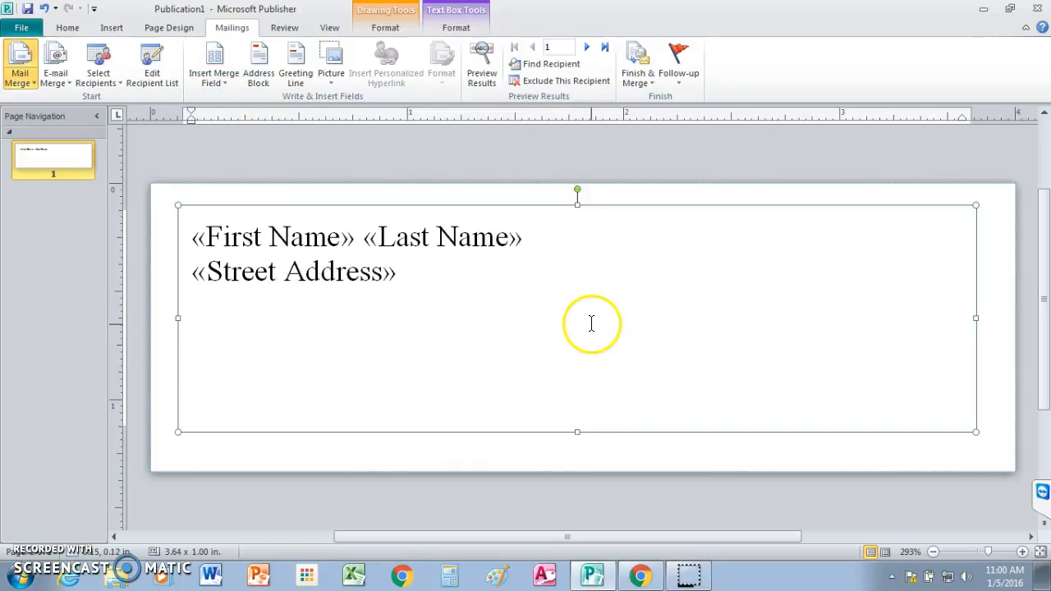
Step: Add a third line with the City and State merge fields separated by a space
{"action": "key", "text": "Return"}
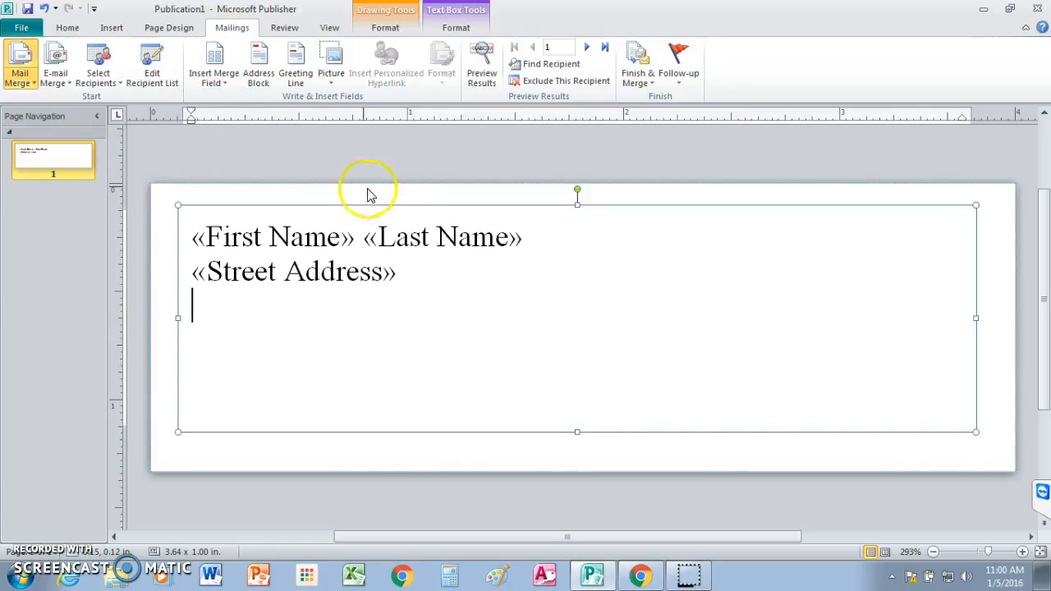
{"action": "left_click", "coordinate": [228, 87]}
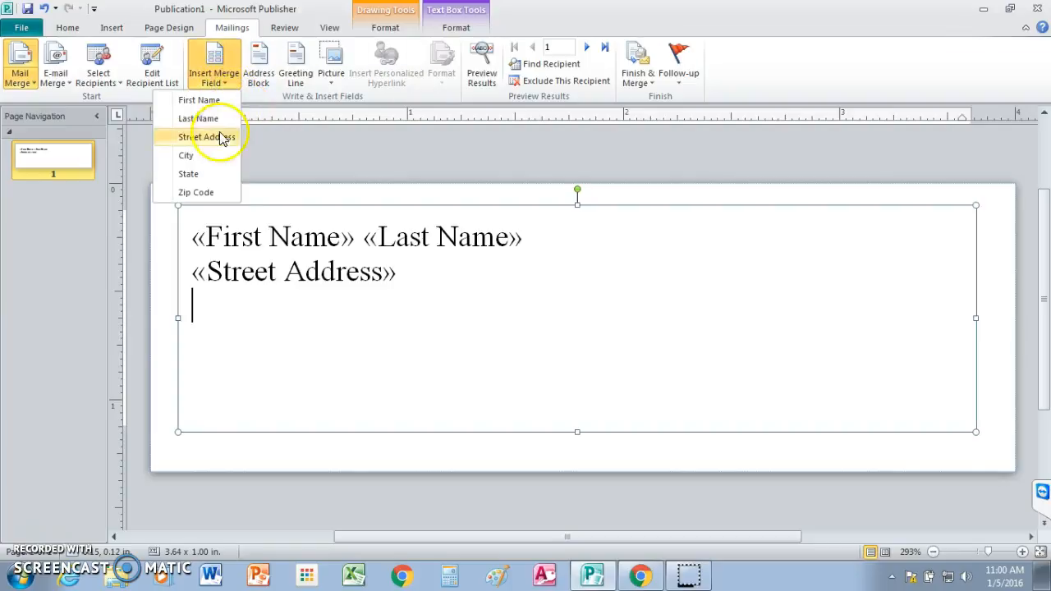
{"action": "left_click", "coordinate": [207, 156]}
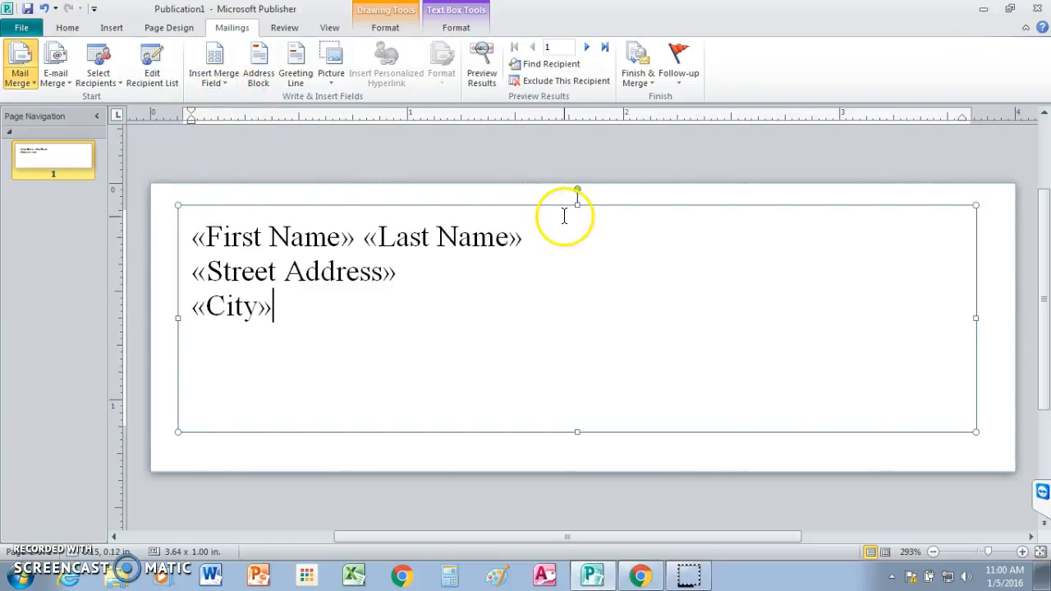
{"action": "left_click", "coordinate": [227, 87]}
{"action": "left_click", "coordinate": [212, 174]}
{"action": "left_click", "coordinate": [544, 285]}
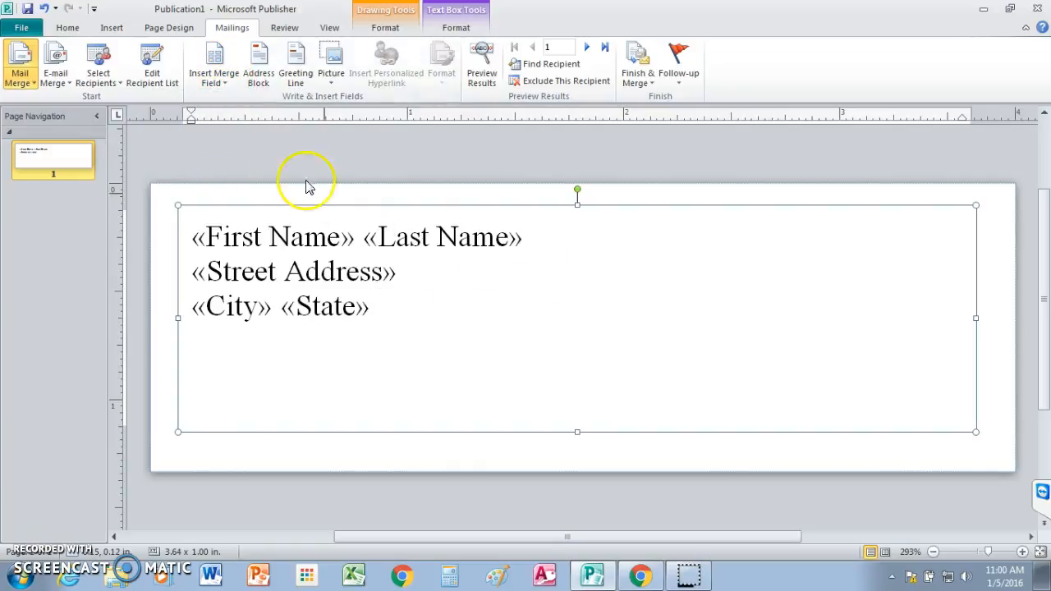
Step: Insert the Zip Code merge field after State and set all three lines of label text to 16 pt
{"action": "left_click", "coordinate": [228, 87]}
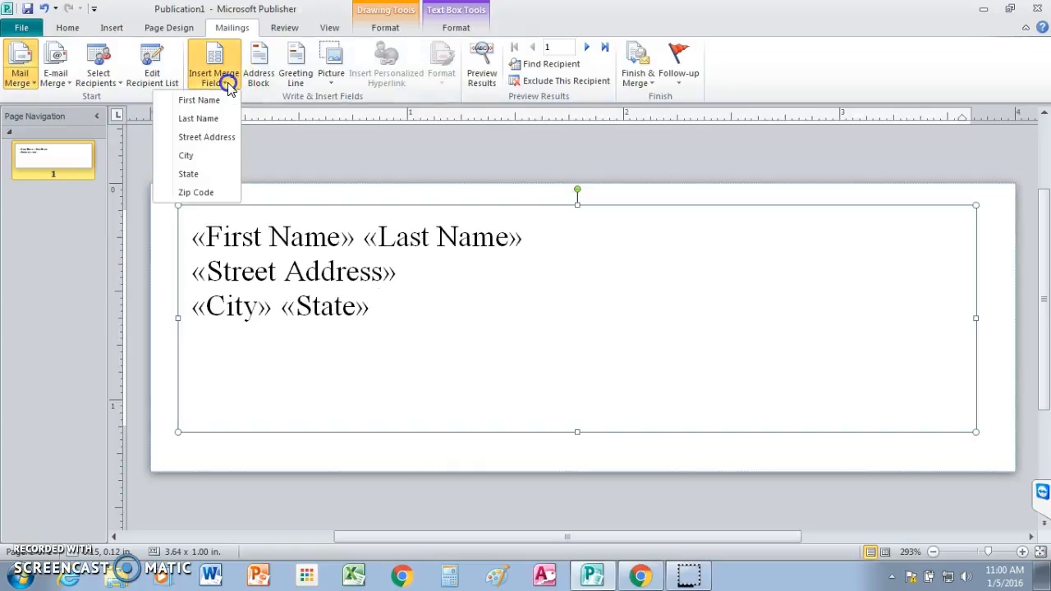
{"action": "left_click", "coordinate": [220, 193]}
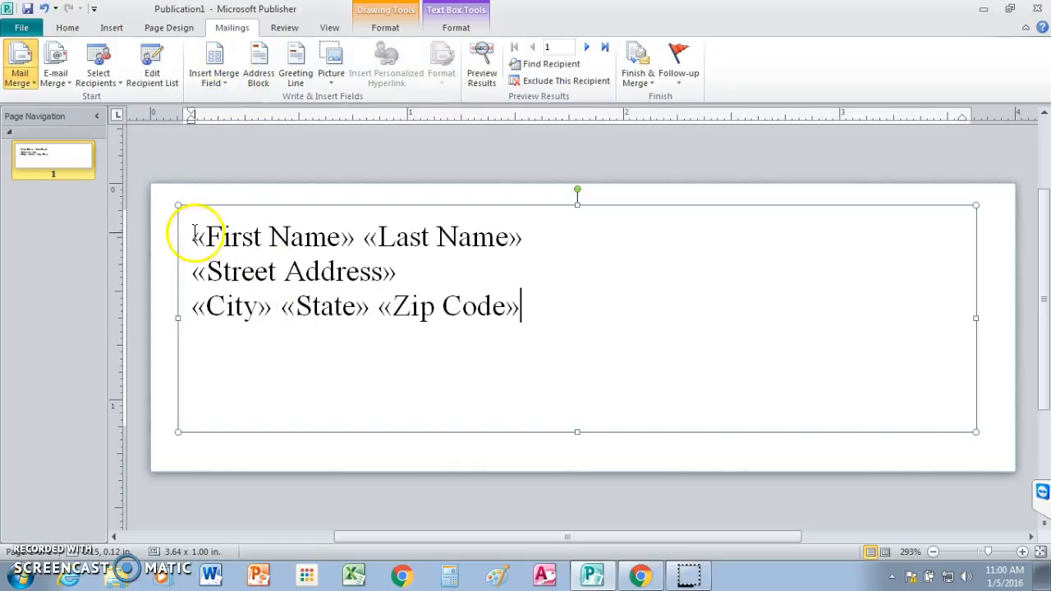
{"action": "left_click_drag", "start_coordinate": [189, 234], "coordinate": [565, 311]}
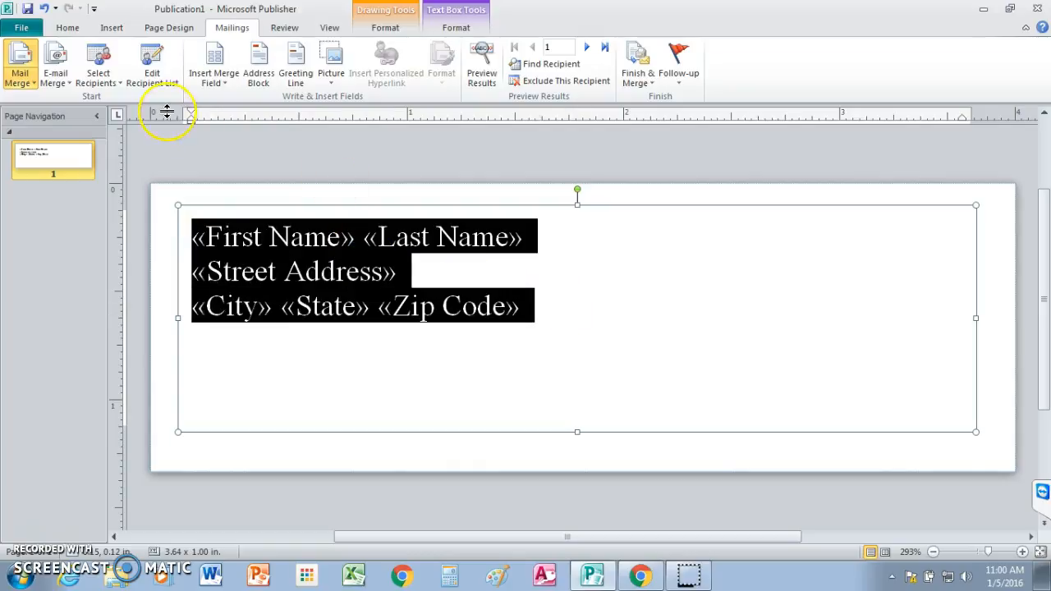
{"action": "left_click", "coordinate": [66, 28]}
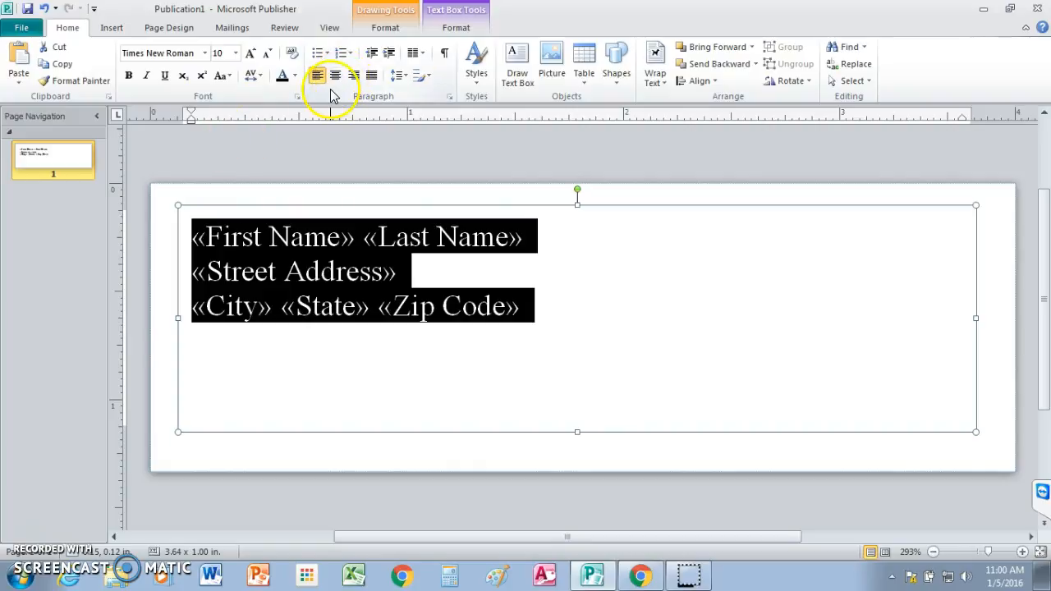
{"action": "left_click", "coordinate": [236, 53]}
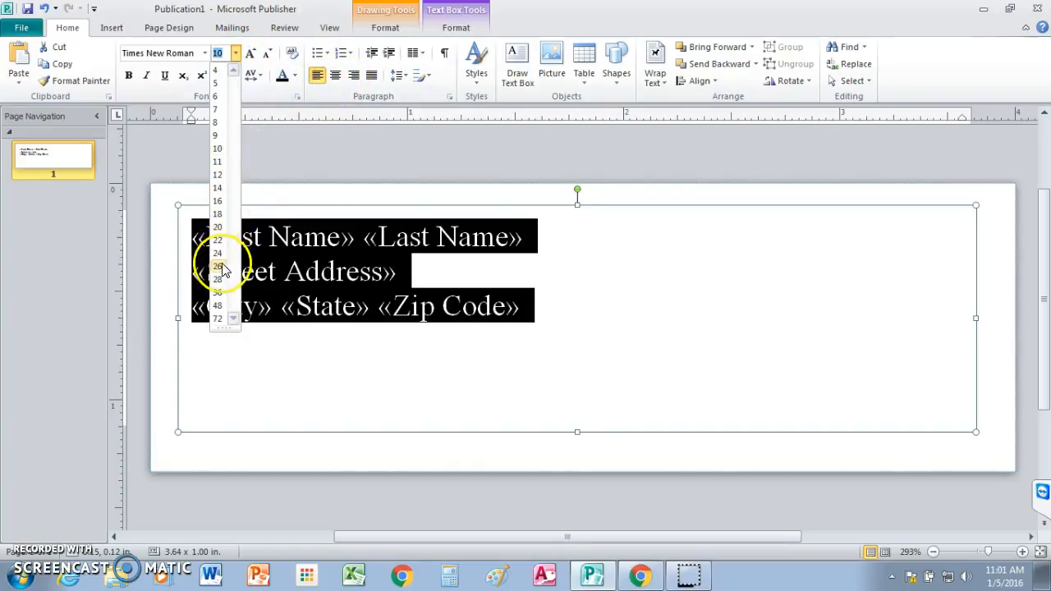
{"action": "left_click", "coordinate": [218, 201]}
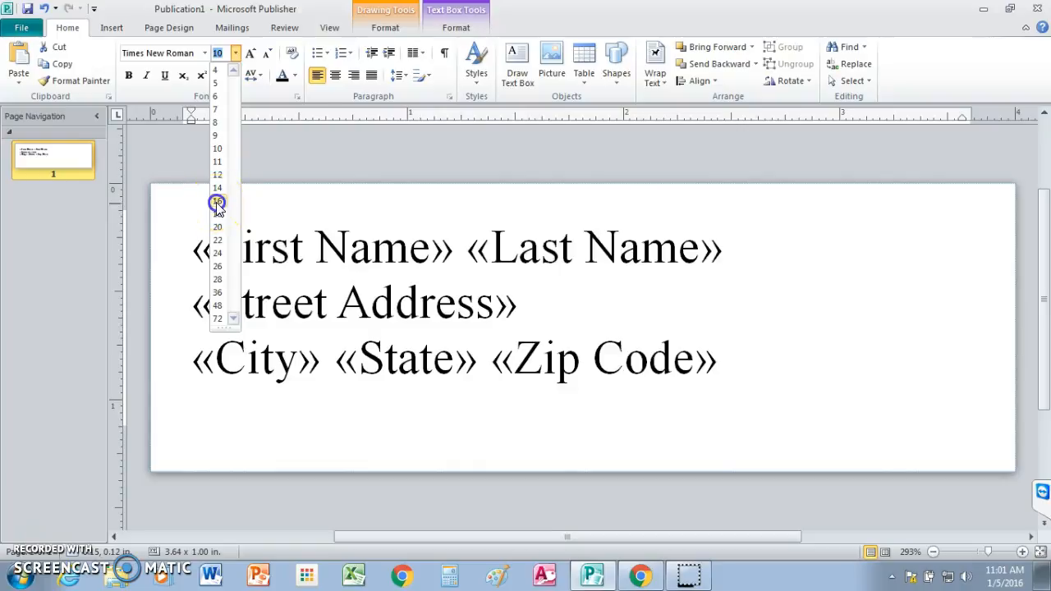
{"action": "left_click", "coordinate": [218, 203]}
{"action": "left_click", "coordinate": [459, 400]}
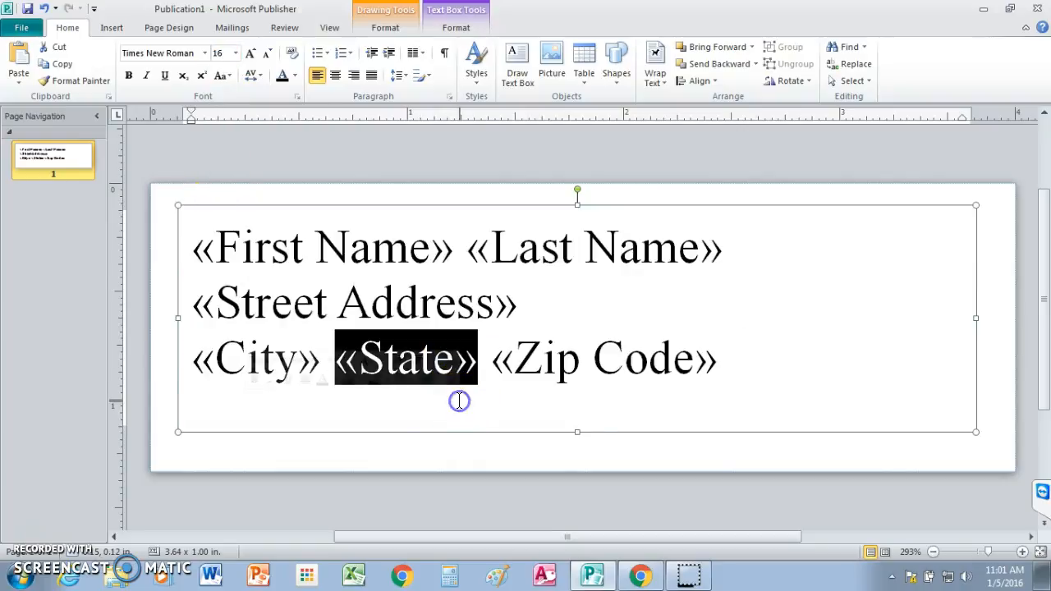
{"action": "left_click", "coordinate": [734, 401]}
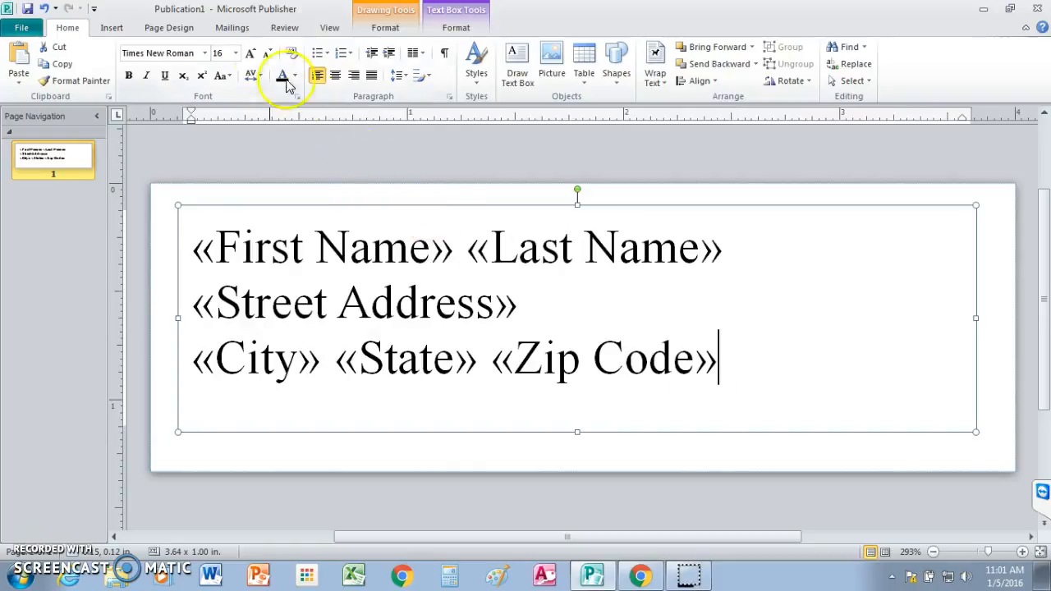
Step: Preview the merge results on the label and go through the recipient records one at a time
{"action": "left_click", "coordinate": [231, 30]}
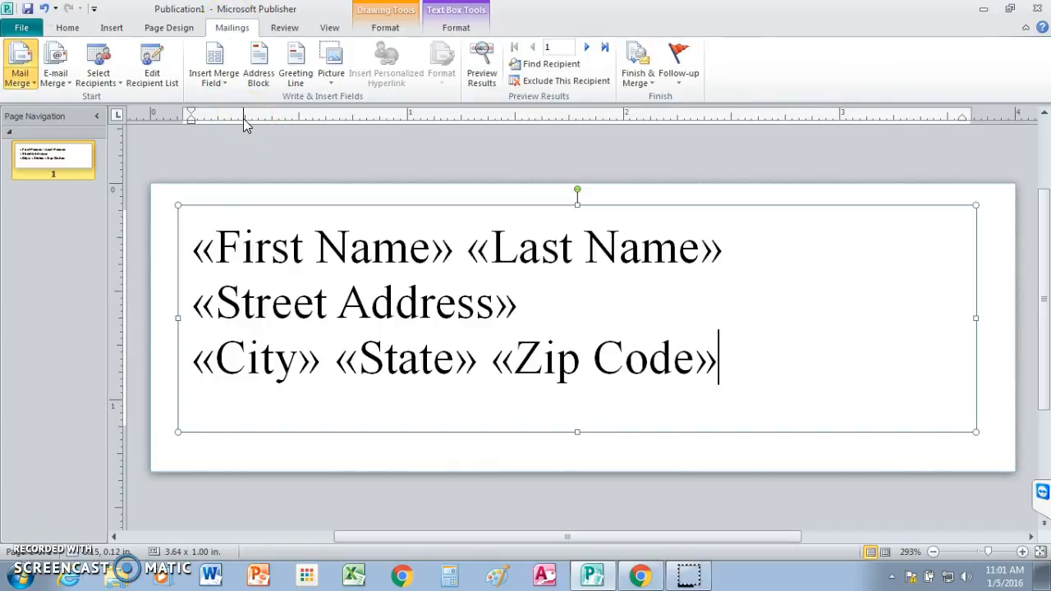
{"action": "left_click", "coordinate": [484, 82]}
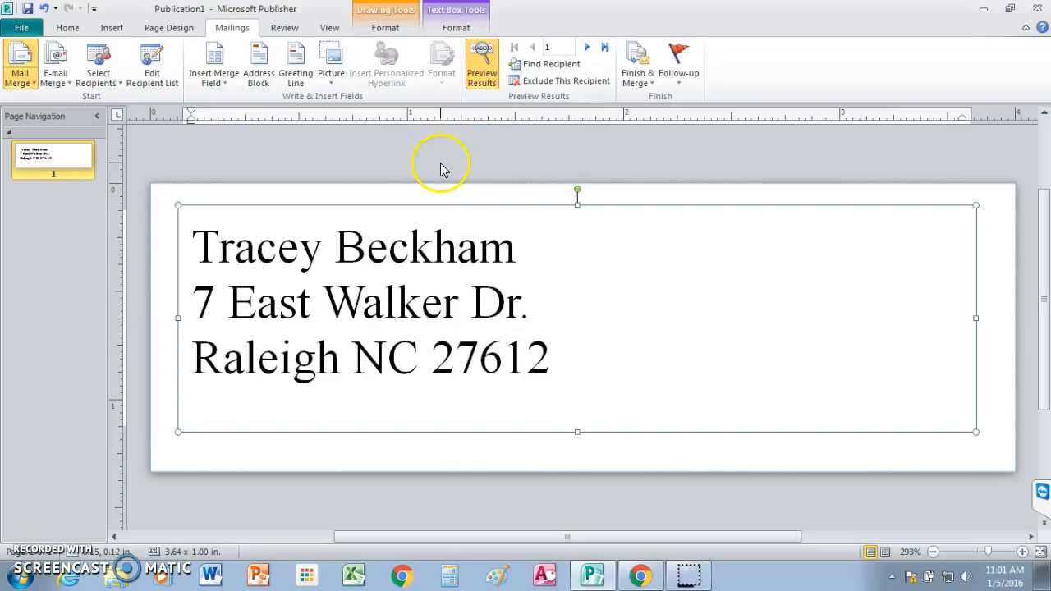
{"action": "left_click", "coordinate": [587, 51]}
{"action": "left_click", "coordinate": [587, 50]}
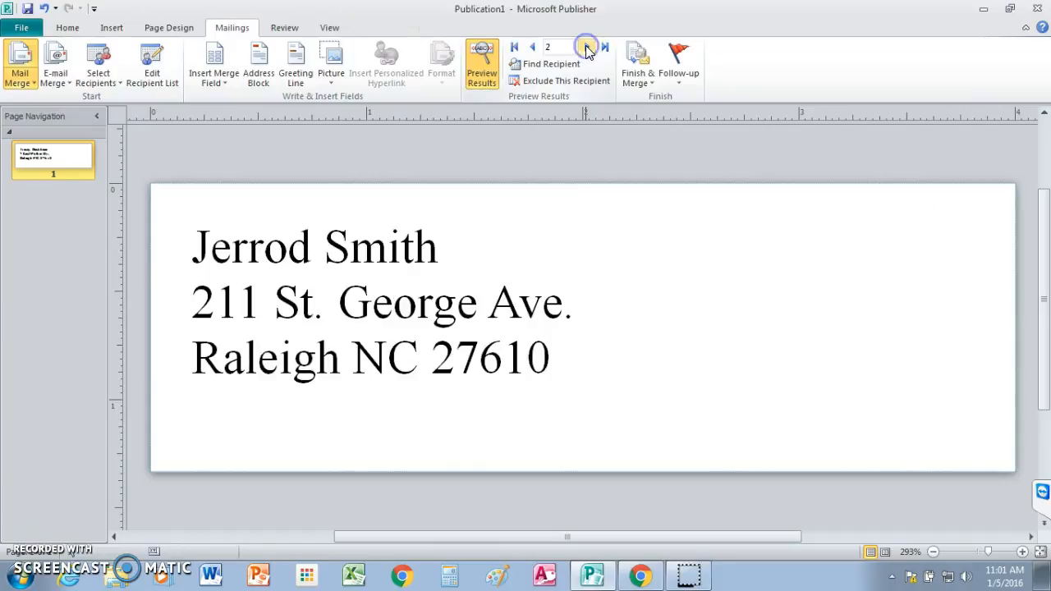
{"action": "left_click", "coordinate": [587, 51]}
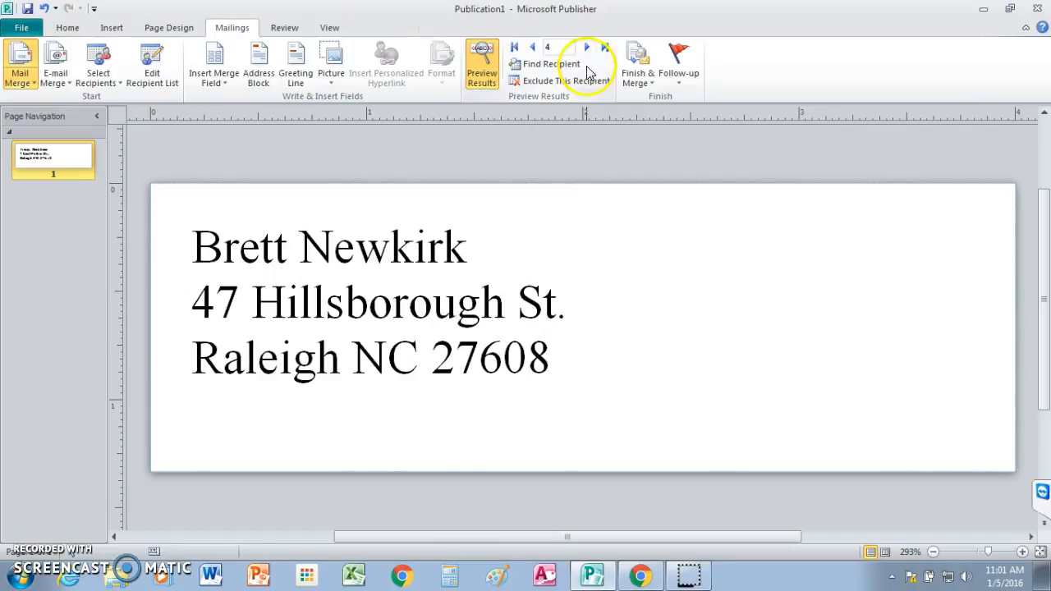
{"action": "left_click", "coordinate": [588, 50]}
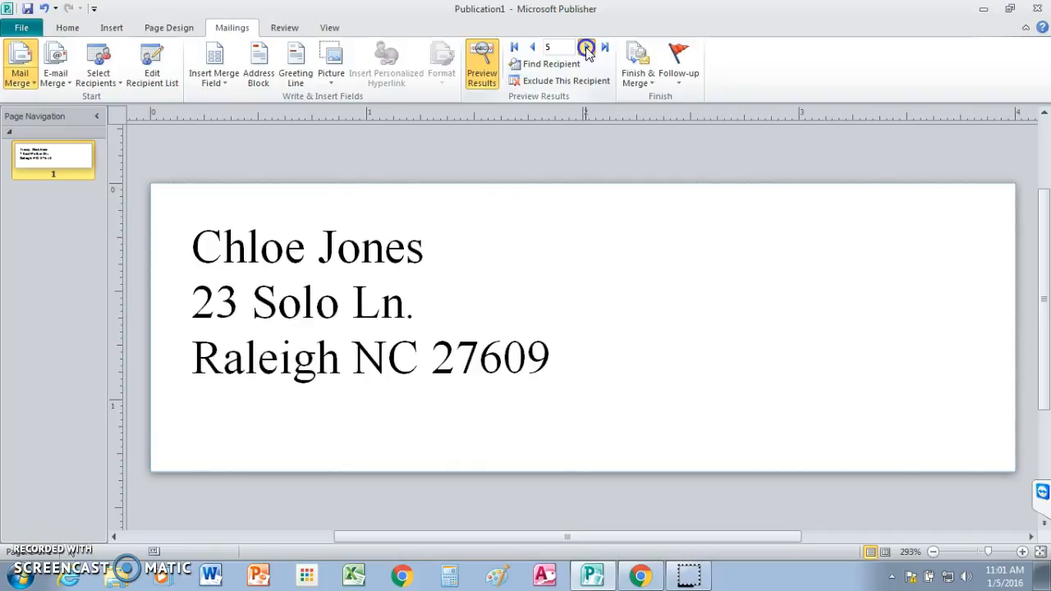
{"action": "left_click", "coordinate": [588, 51]}
{"action": "left_click", "coordinate": [587, 51]}
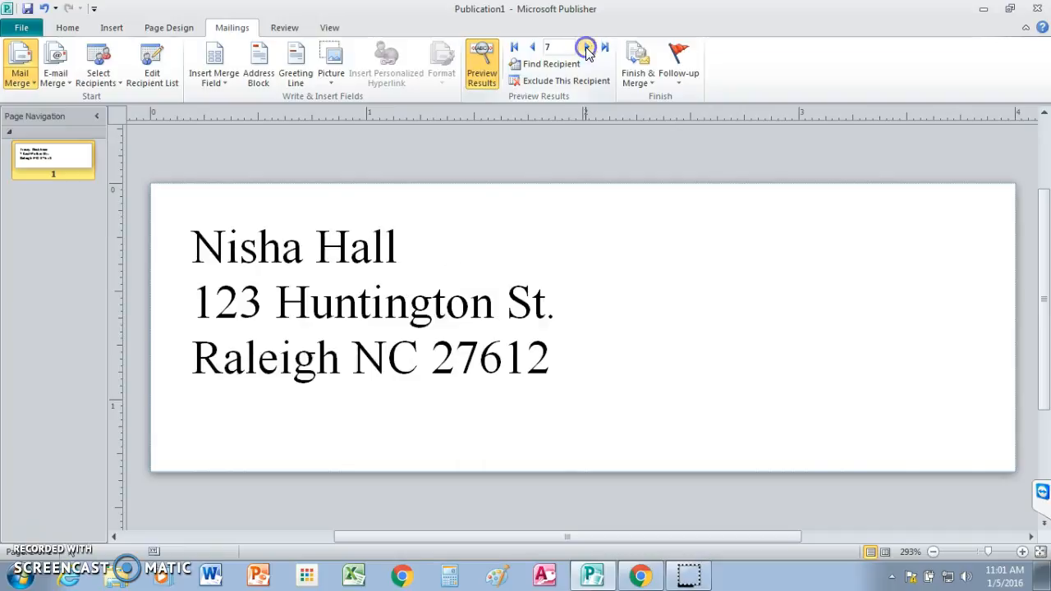
{"action": "left_click", "coordinate": [588, 50]}
{"action": "left_click", "coordinate": [588, 51]}
{"action": "left_click", "coordinate": [586, 50]}
{"action": "left_click", "coordinate": [586, 50]}
{"action": "left_click", "coordinate": [586, 50]}
{"action": "left_click", "coordinate": [586, 49]}
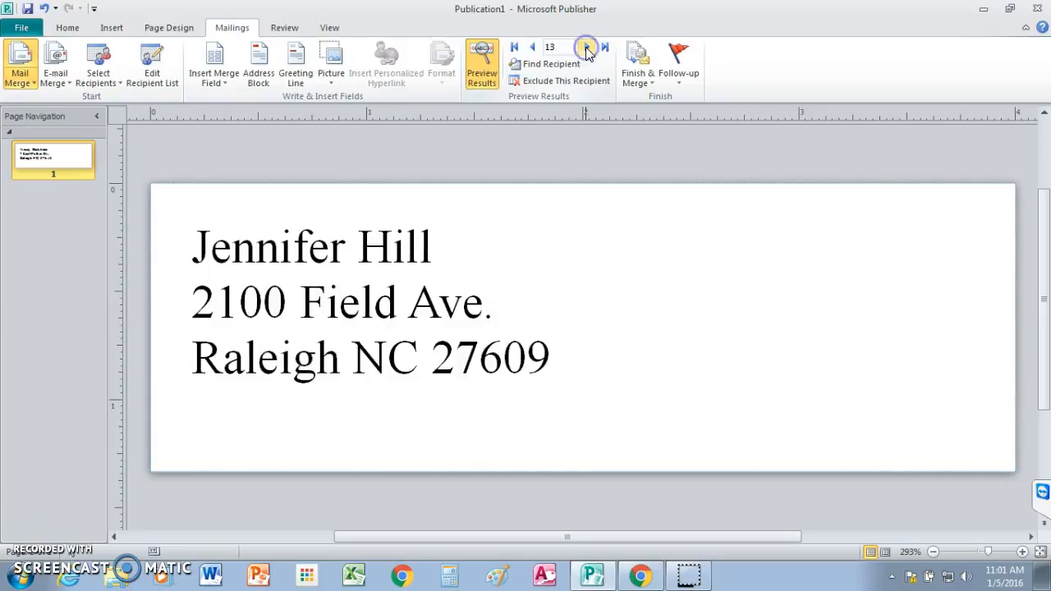
{"action": "left_click", "coordinate": [586, 49]}
{"action": "left_click", "coordinate": [586, 49]}
{"action": "left_click", "coordinate": [586, 50]}
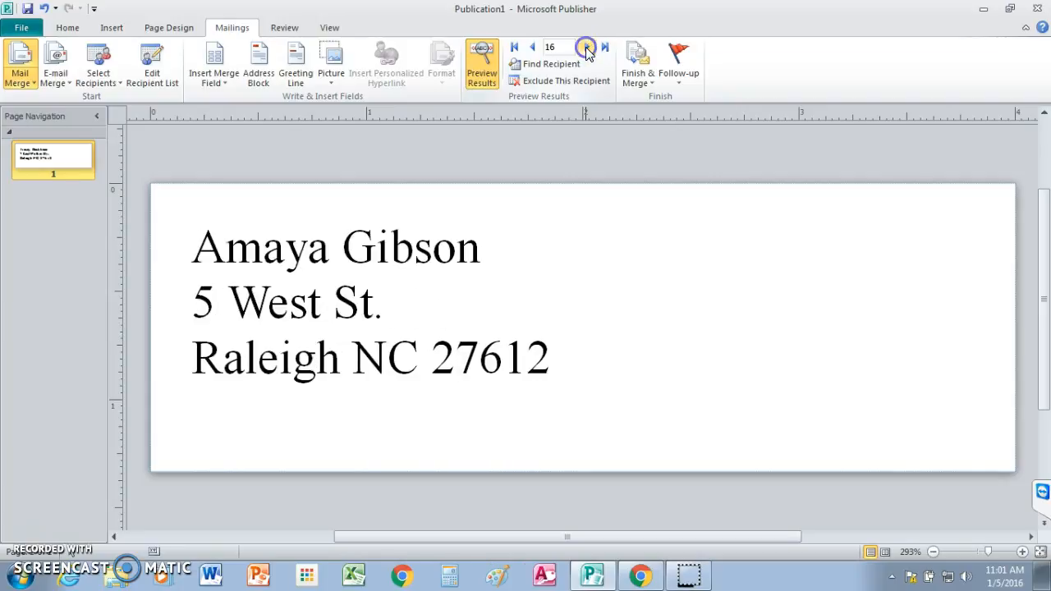
{"action": "left_click", "coordinate": [586, 49]}
{"action": "left_click", "coordinate": [586, 49]}
{"action": "left_click", "coordinate": [586, 50]}
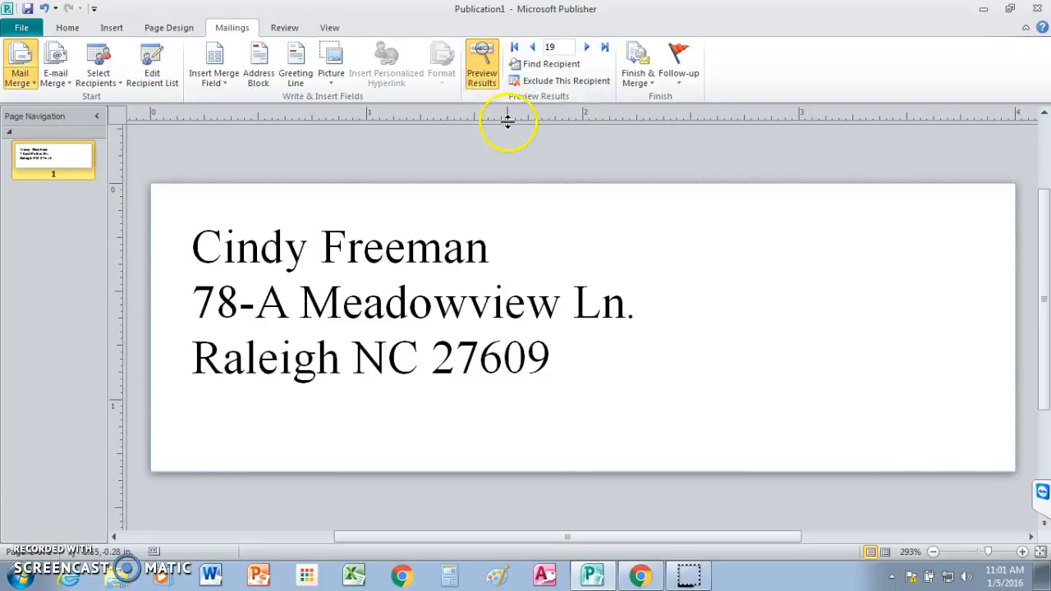
{"action": "left_click", "coordinate": [586, 49]}
{"action": "left_click", "coordinate": [586, 49]}
{"action": "left_click", "coordinate": [586, 50]}
{"action": "left_click", "coordinate": [586, 49]}
Step: Preview the last recipient's label and return to the first record
{"action": "left_click", "coordinate": [604, 49]}
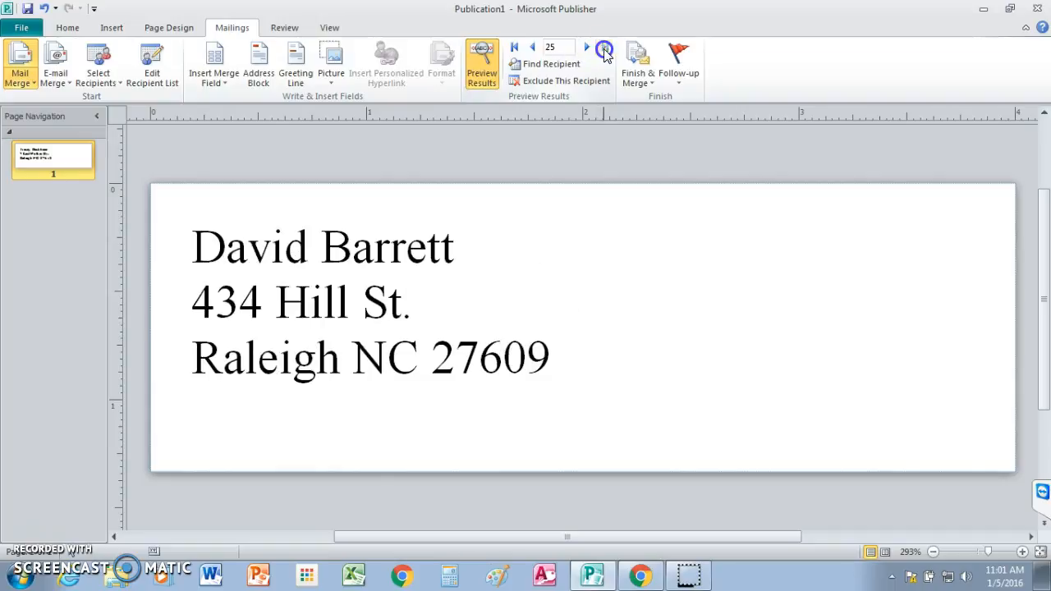
{"action": "left_click", "coordinate": [513, 48]}
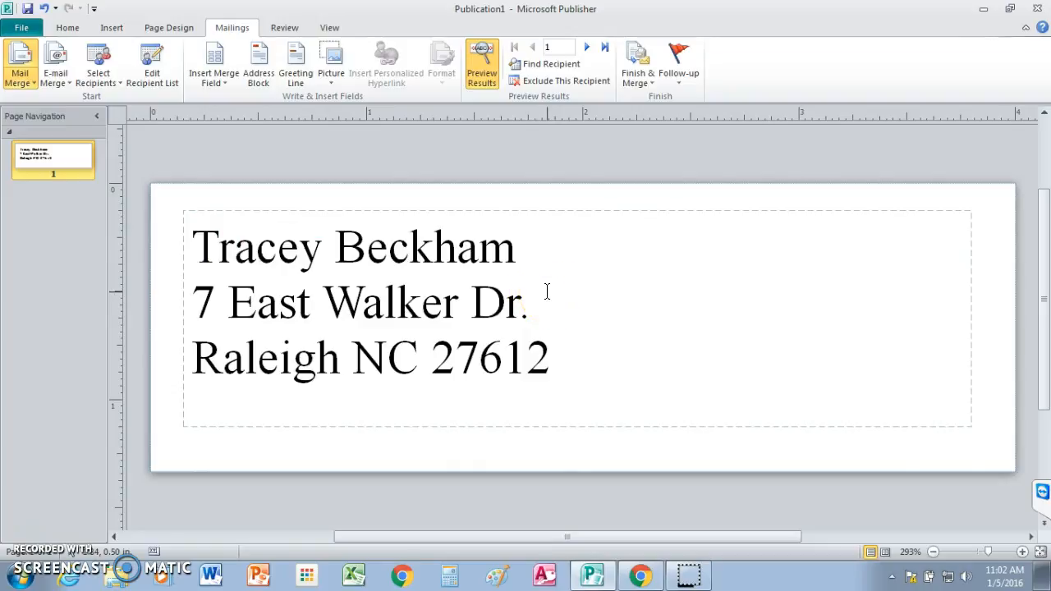
{"action": "left_click", "coordinate": [345, 204]}
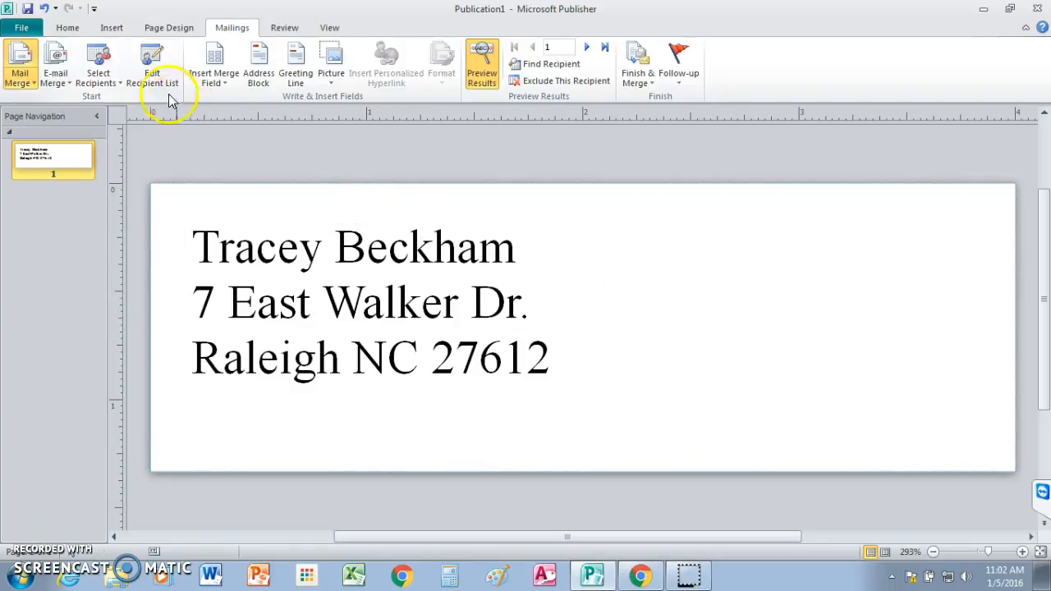
Step: Save the merged labels as a PDF named Publication1 in the Documents library, opening the file after publishing
{"action": "left_click", "coordinate": [21, 31]}
{"action": "left_click", "coordinate": [36, 74]}
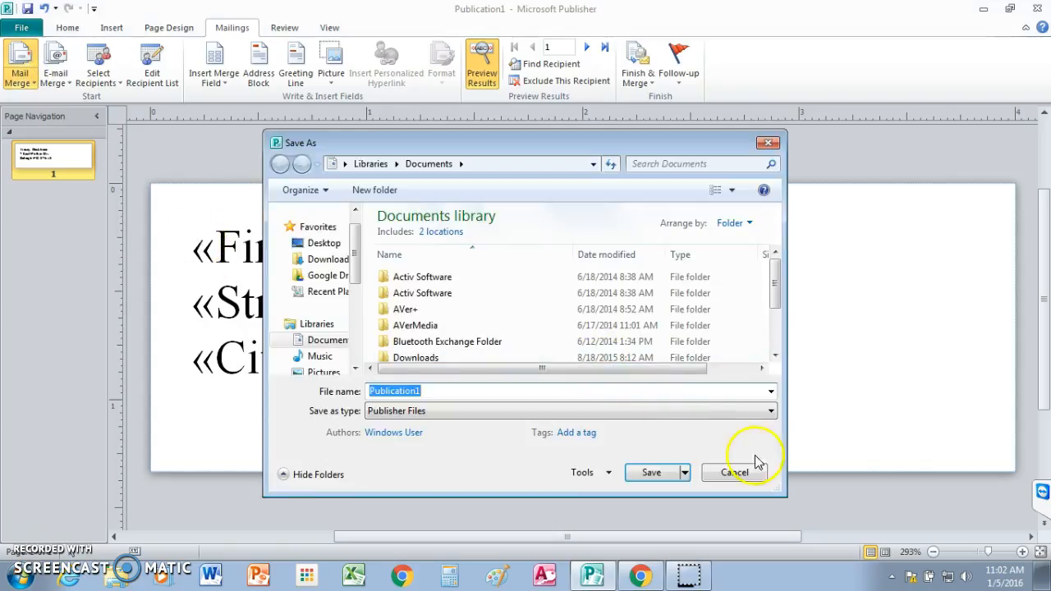
{"action": "left_click", "coordinate": [769, 412]}
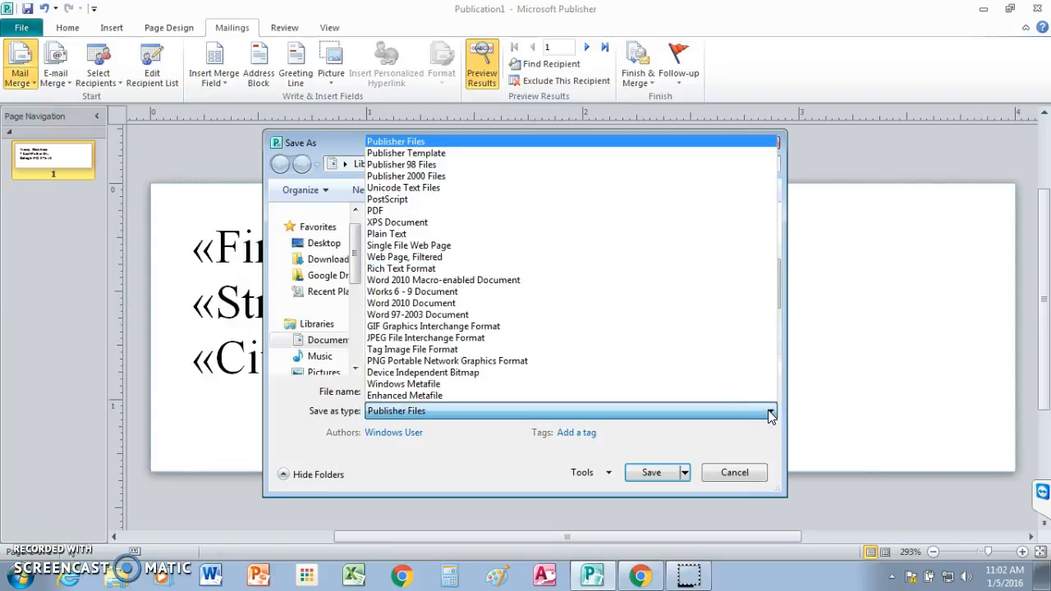
{"action": "left_click", "coordinate": [422, 216]}
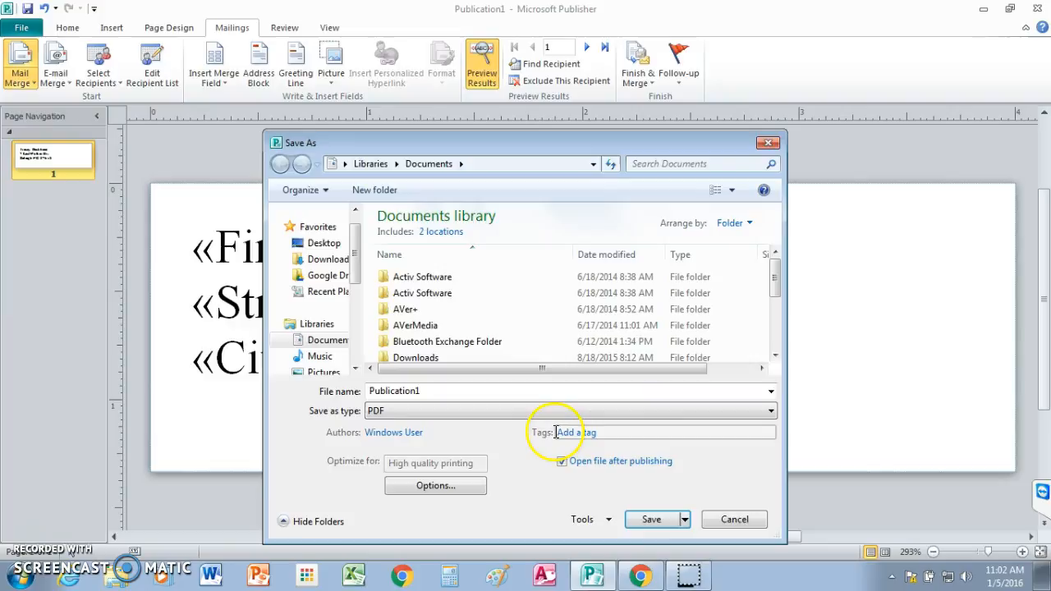
{"action": "left_click", "coordinate": [653, 521]}
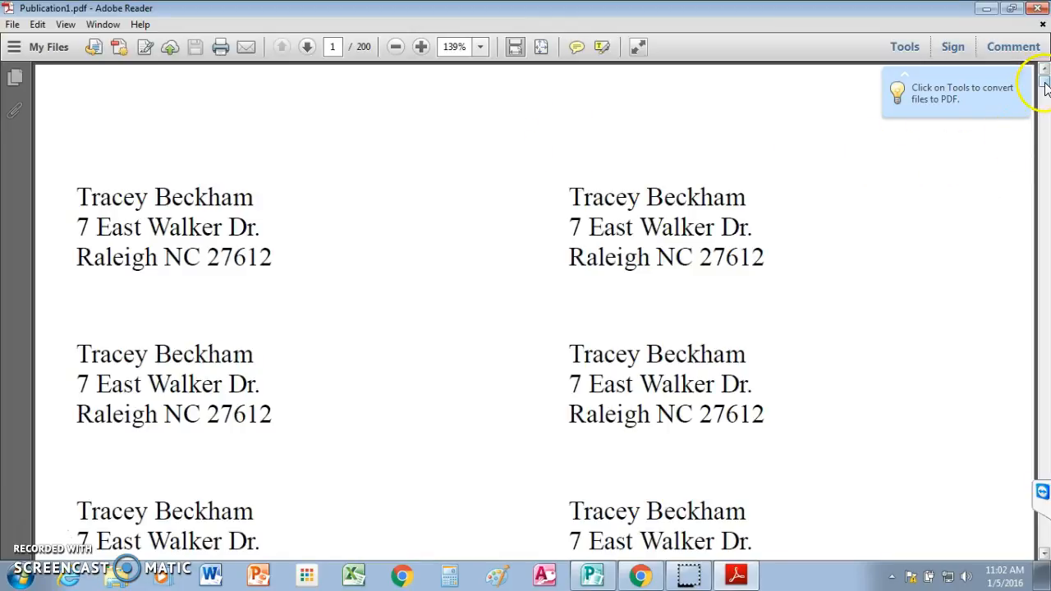
Step: Check the label layout in the exported PDF from the first page to the start of the second
{"action": "left_click_drag", "start_coordinate": [1044, 84], "coordinate": [1045, 82]}
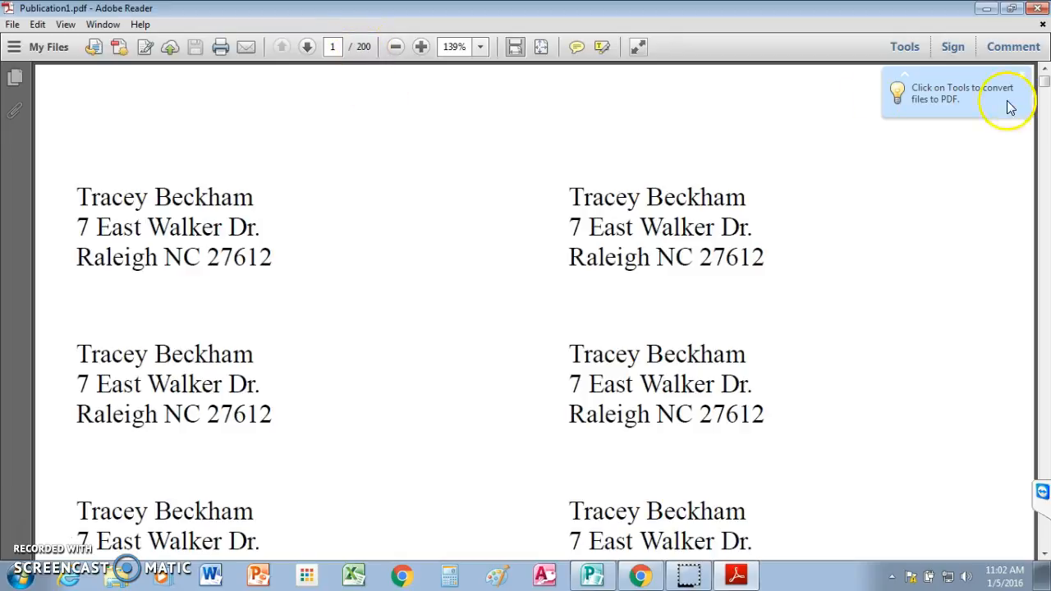
{"action": "left_click_drag", "start_coordinate": [1044, 81], "coordinate": [1043, 77]}
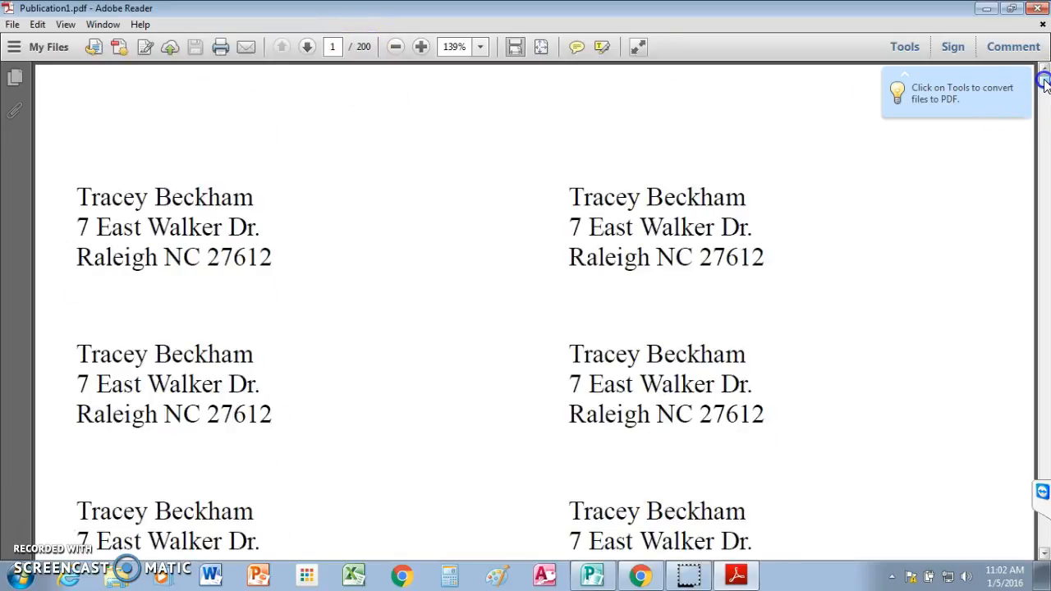
{"action": "left_click", "coordinate": [1044, 558]}
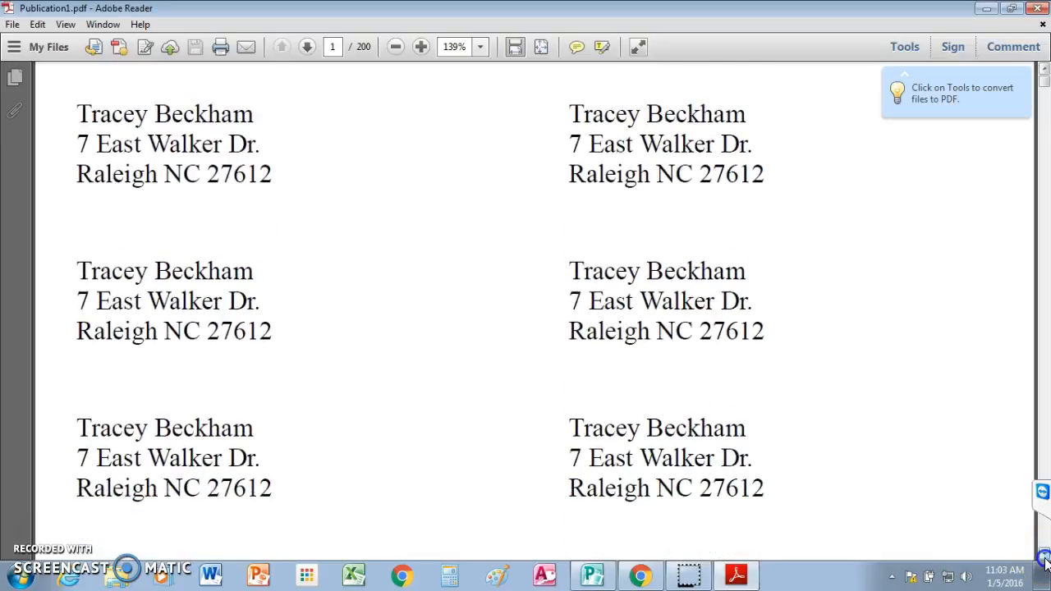
{"action": "left_click", "coordinate": [1045, 558]}
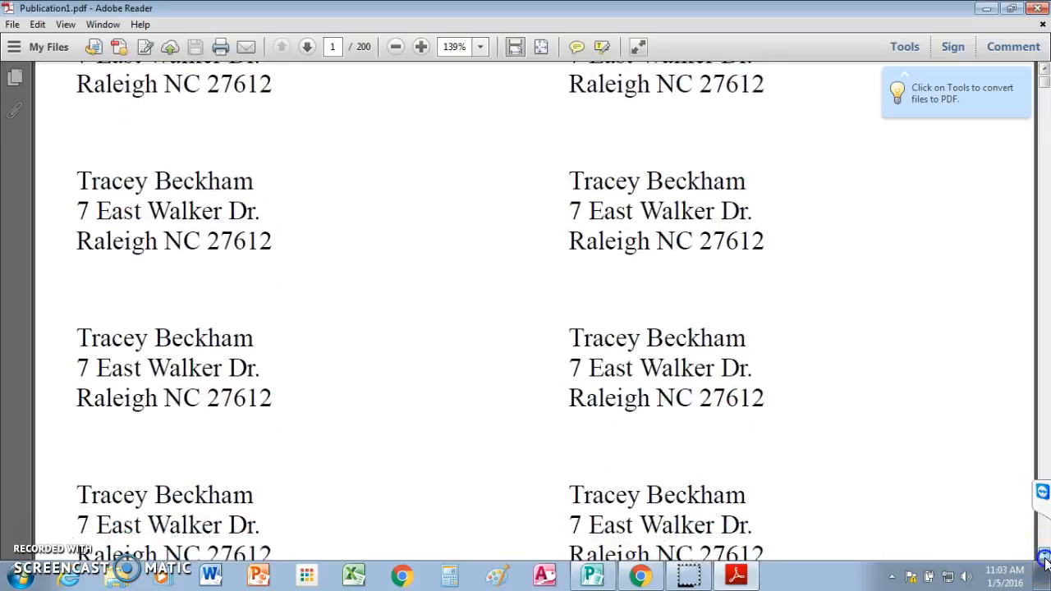
{"action": "left_click", "coordinate": [1045, 558]}
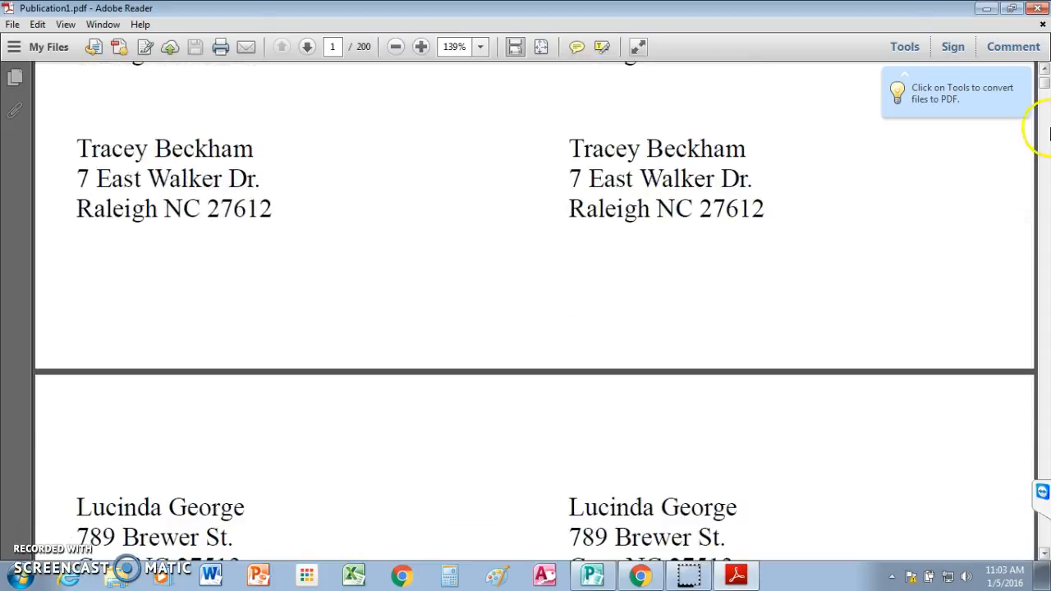
{"action": "left_click_drag", "start_coordinate": [1045, 89], "coordinate": [1044, 76]}
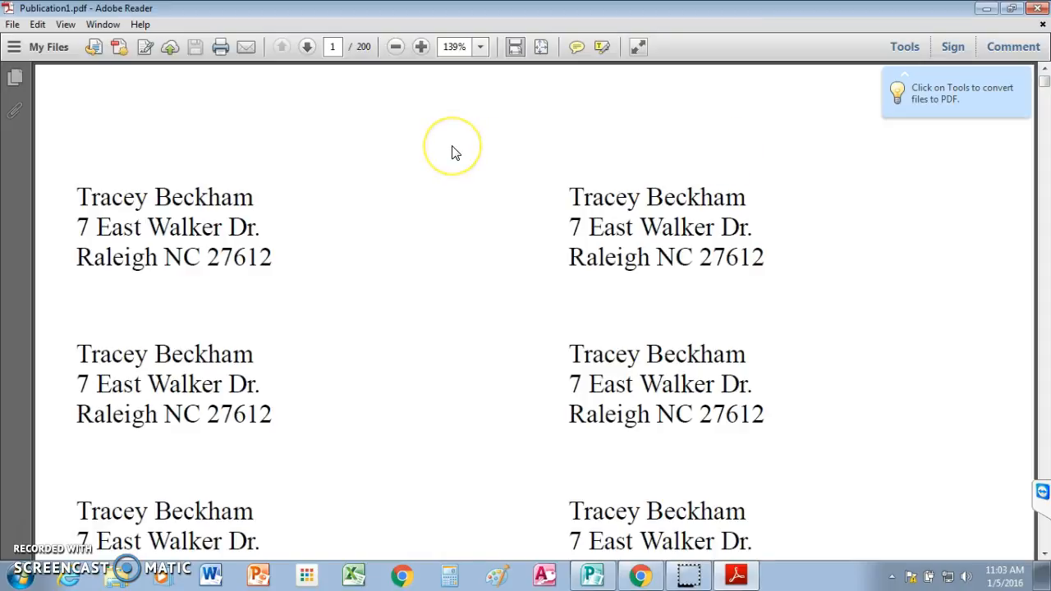
Step: Save a copy of the PDF as "Mailing labels" in the Documents library
{"action": "left_click", "coordinate": [11, 27]}
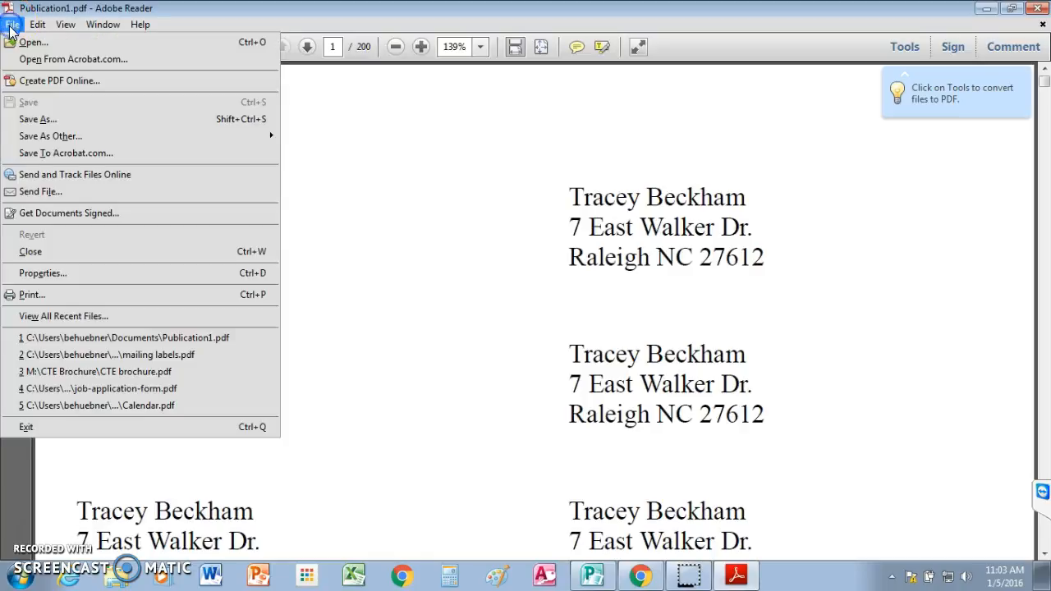
{"action": "left_click", "coordinate": [49, 120]}
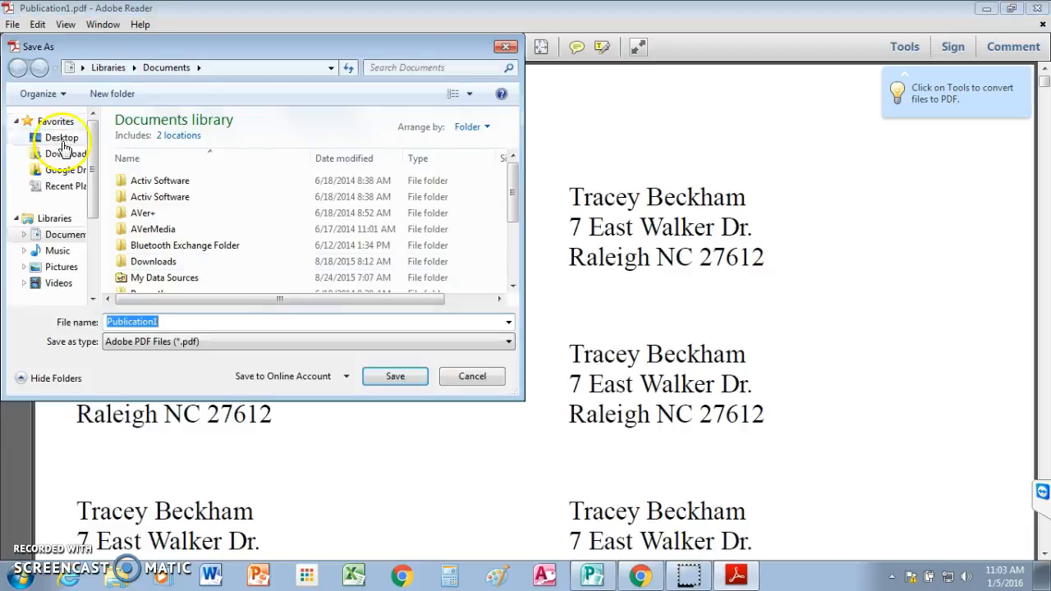
{"action": "left_click_drag", "start_coordinate": [511, 215], "coordinate": [512, 221]}
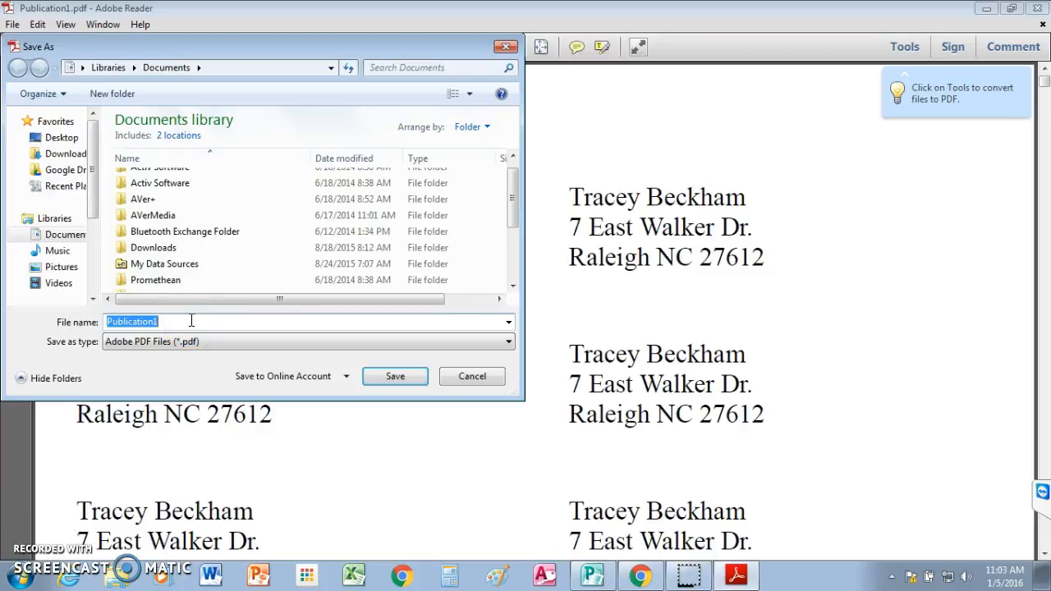
{"action": "type", "text": "Mailing labels"}
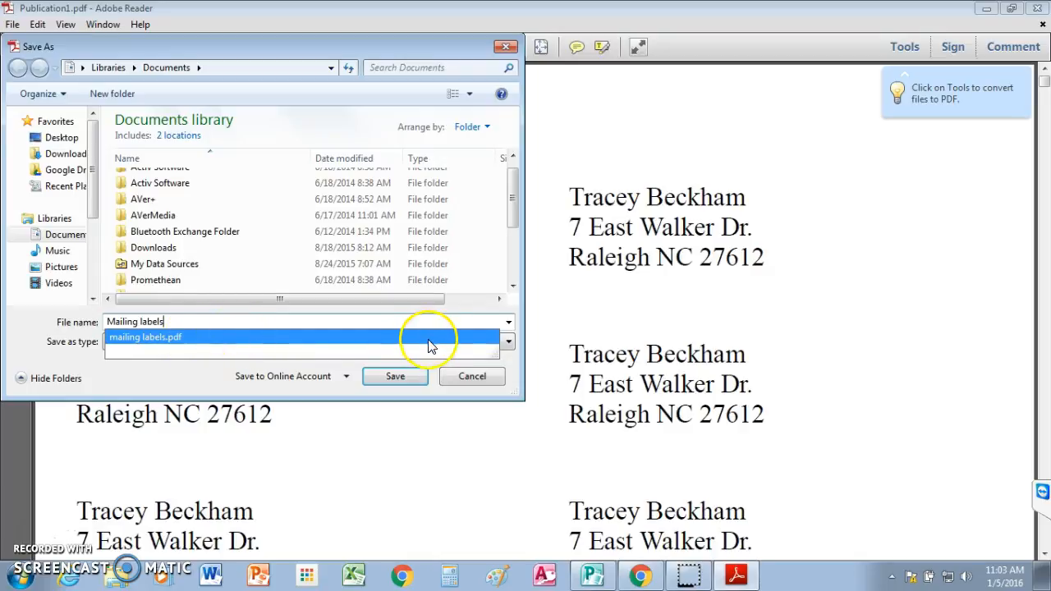
{"action": "left_click", "coordinate": [515, 213]}
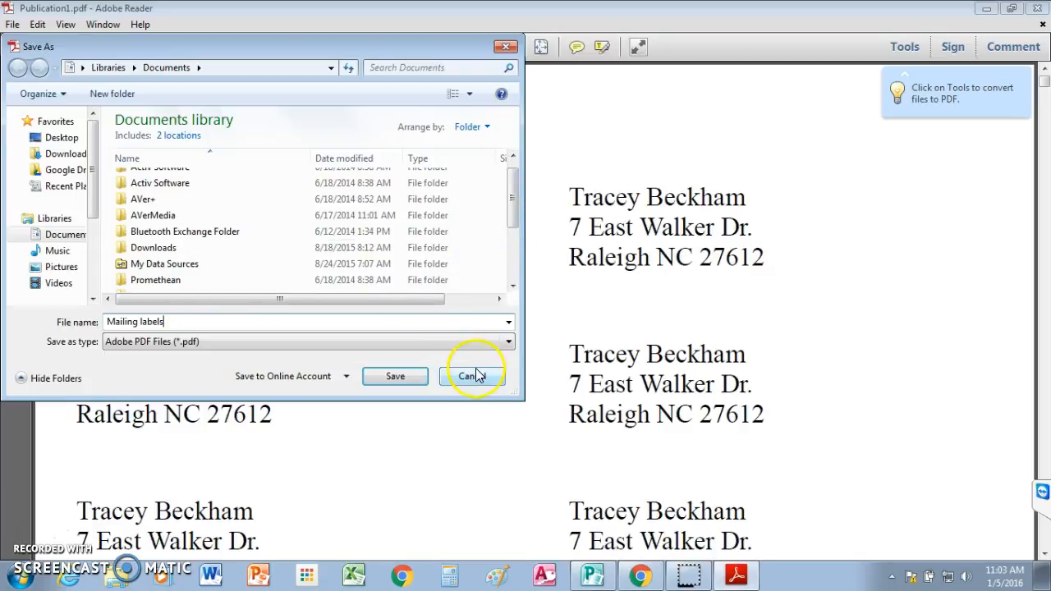
{"action": "left_click", "coordinate": [395, 376]}
{"action": "left_click", "coordinate": [568, 294]}
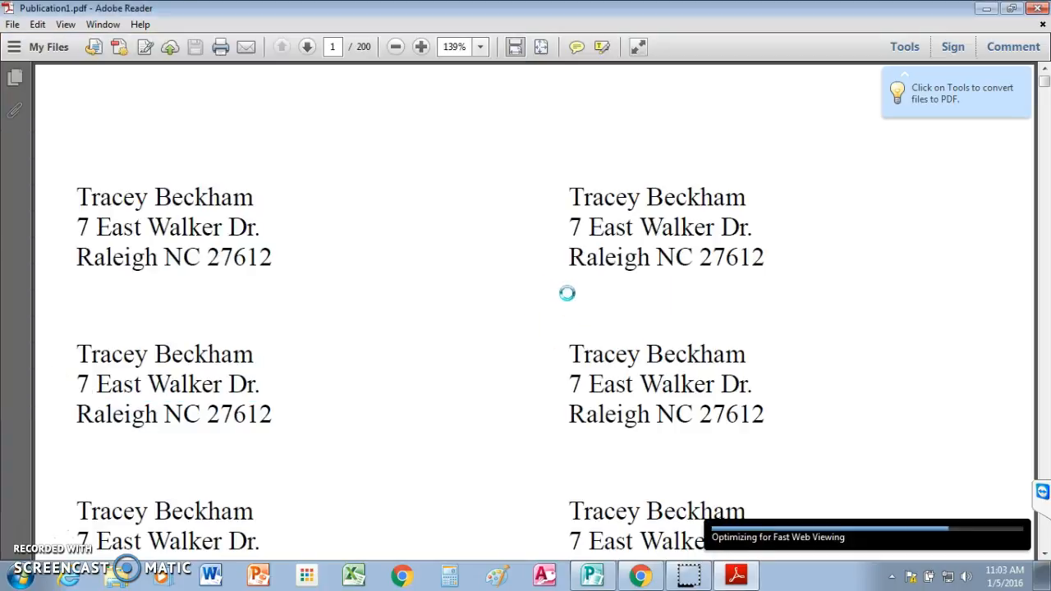